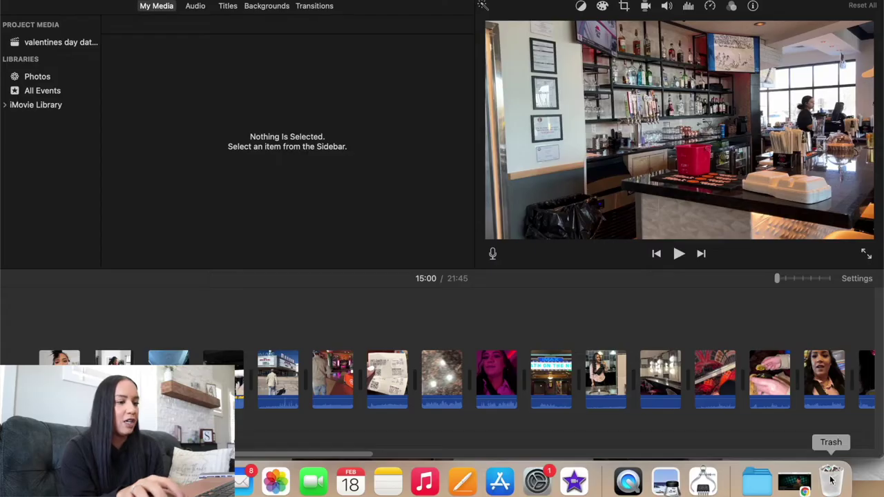
Step: Switch to Finder and try to add the video "in this vlog 1.mp4" from the Downloads folder to the project timeline
left_click(831, 479)
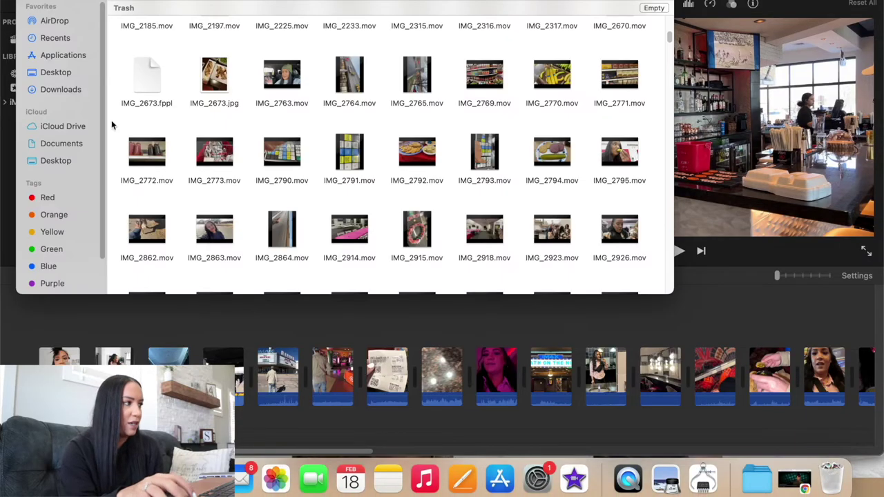
left_click(69, 90)
scroll(371, 147, "up", 3)
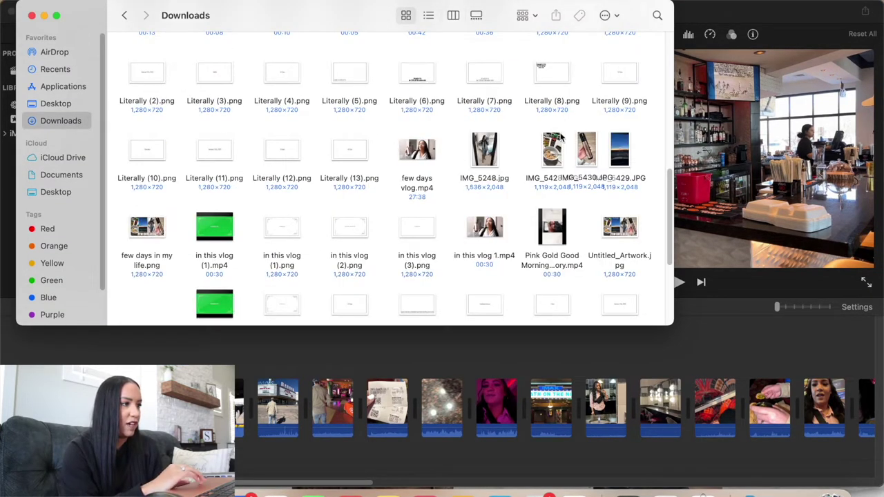
scroll(649, 181, "down", 5)
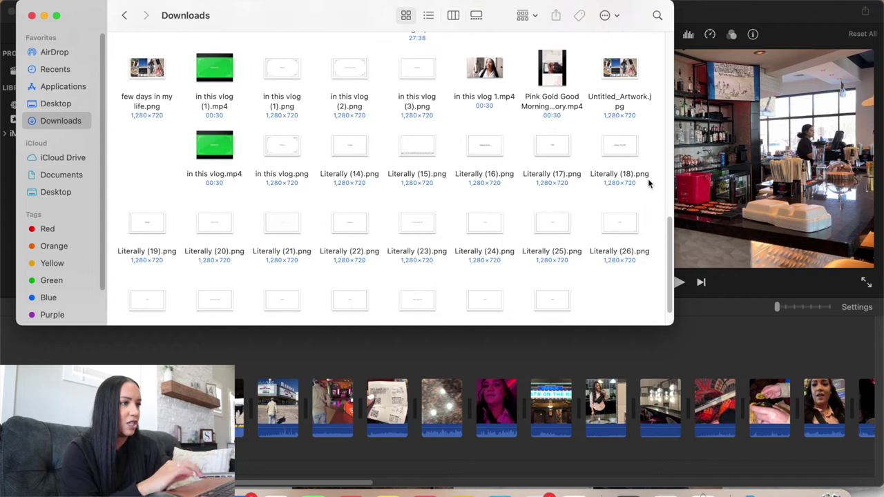
left_click_drag(488, 92, 200, 403)
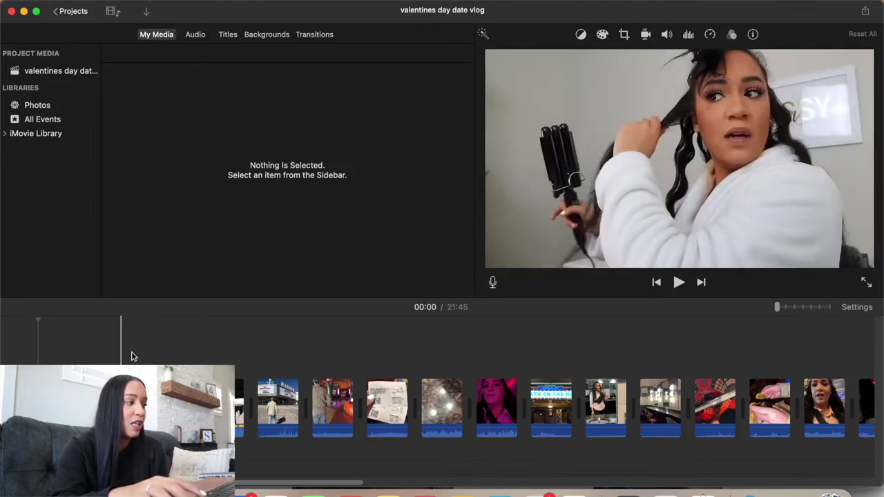
Step: Increase the clip size of the timeline thumbnails in the project settings
scroll(806, 376, "right", 5)
scroll(545, 387, "right", 5)
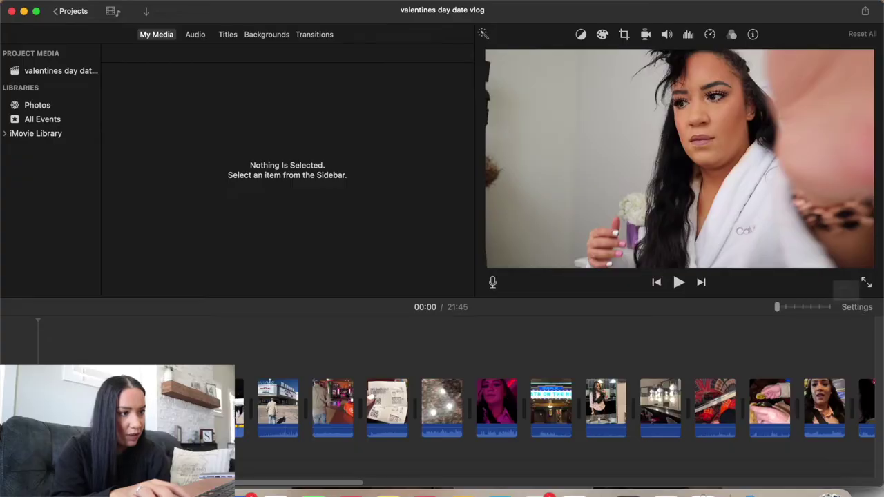
left_click(857, 308)
left_click_drag(722, 250, 768, 243)
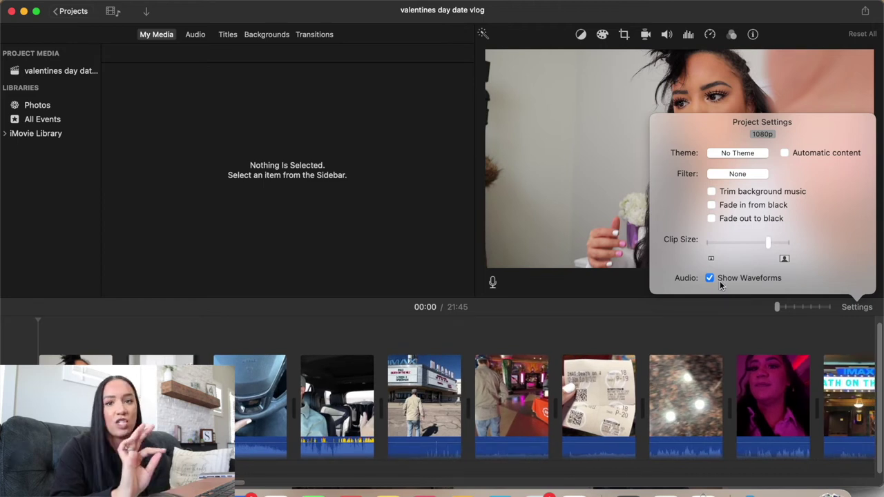
left_click(856, 307)
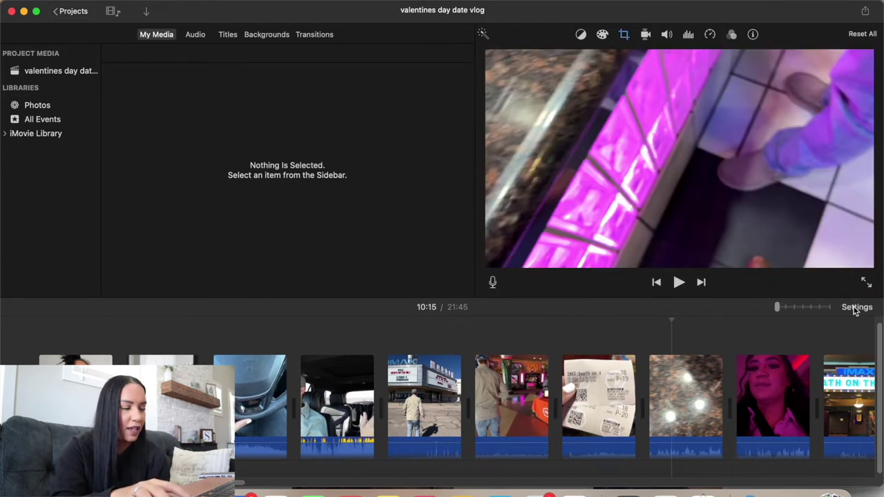
left_click(856, 307)
left_click(852, 315)
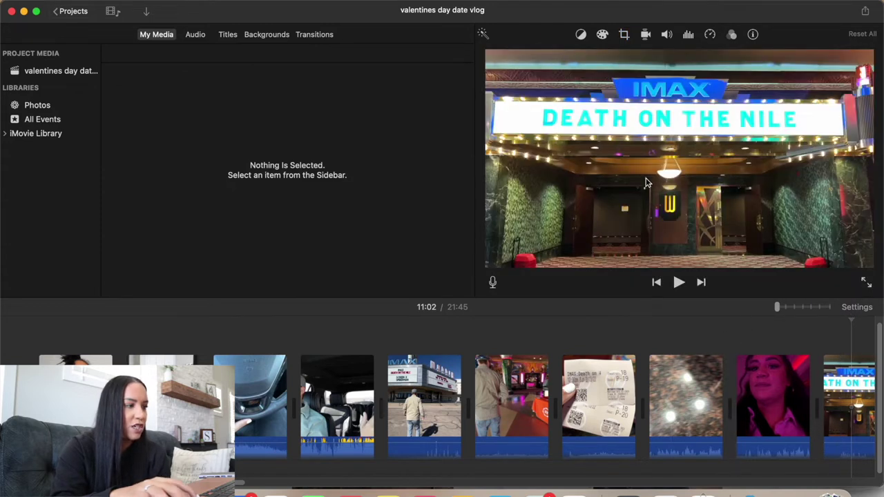
Step: Give the timeline area more height relative to the preview and zoom the timeline in to its maximum
left_click_drag(601, 298, 623, 250)
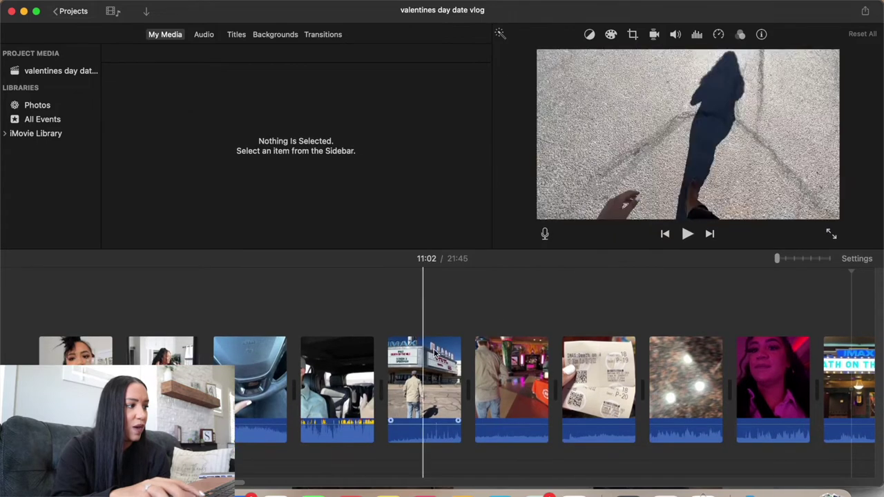
left_click_drag(605, 255, 610, 278)
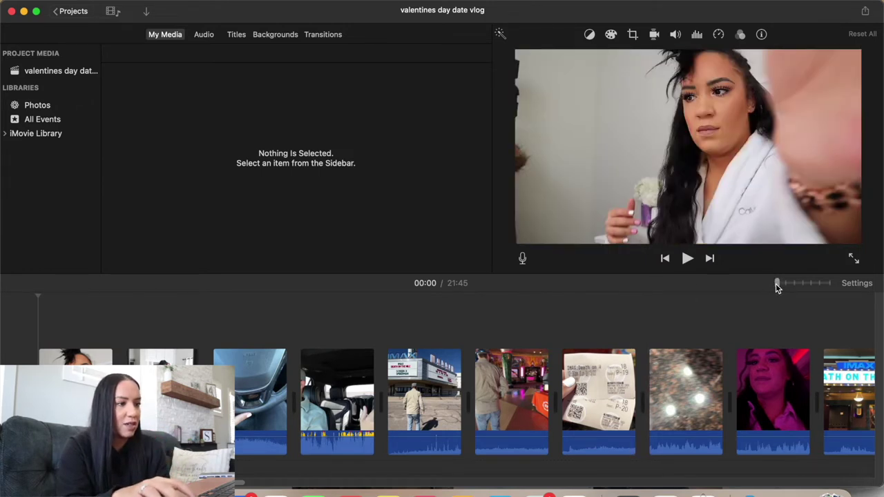
left_click_drag(778, 286, 844, 289)
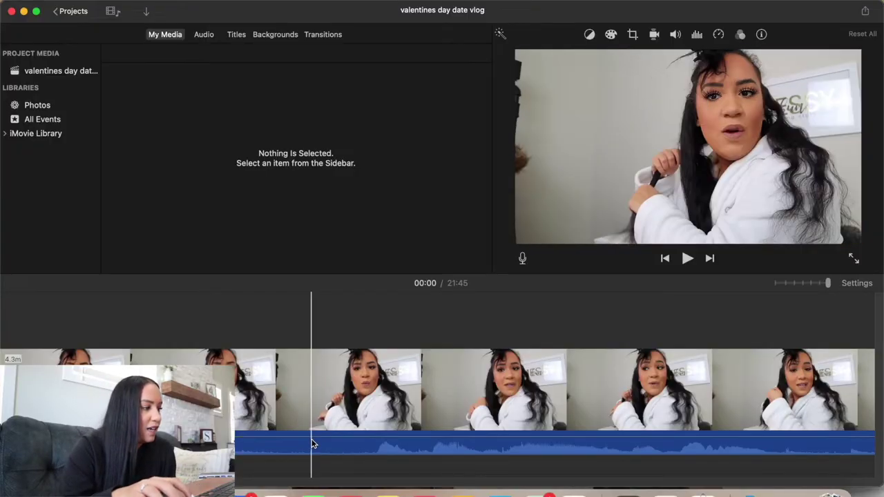
Step: Try the first clip's volume adjustment on its waveform and in the volume controls, leaving it at 100%
mouse_move(309, 437)
left_mouse_down()
mouse_move(311, 427)
mouse_move(314, 450)
mouse_move(316, 430)
mouse_move(322, 442)
left_mouse_up()
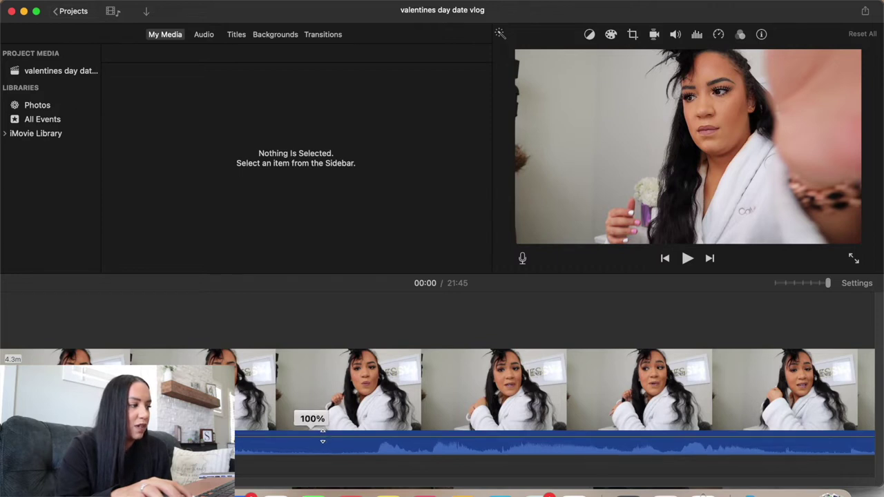
left_click(310, 391)
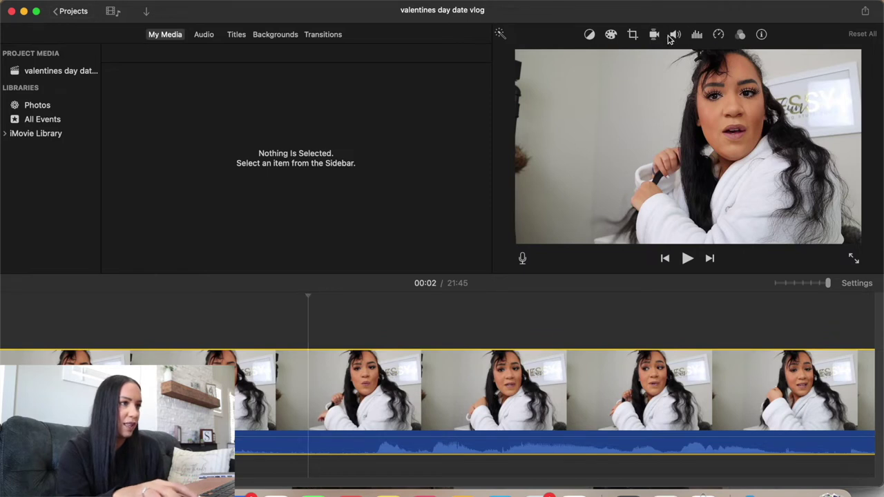
left_click(676, 36)
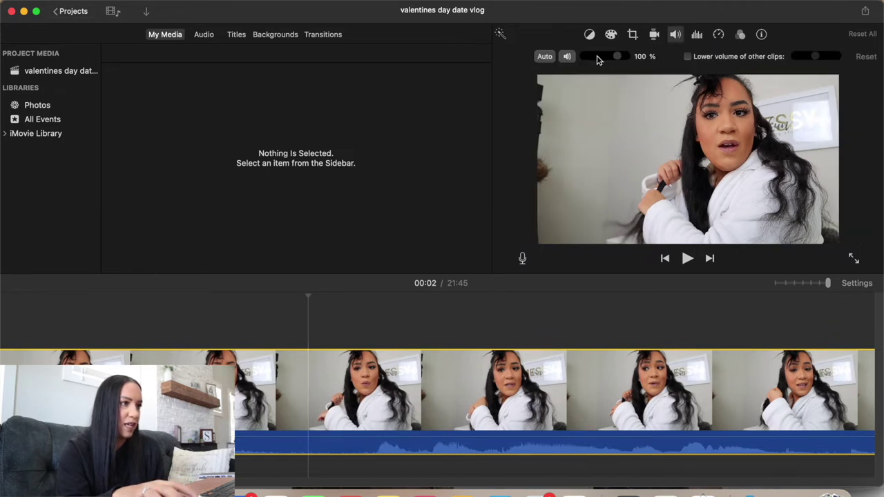
mouse_move(615, 61)
left_mouse_down()
mouse_move(626, 56)
mouse_move(618, 61)
left_mouse_up()
left_click(203, 321)
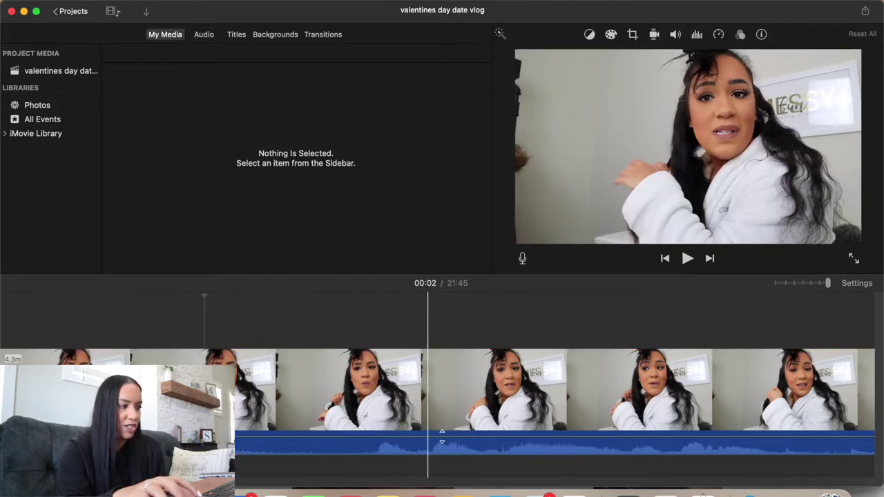
Step: Split the first clip about 2 seconds in, just before the speech begins on the waveform
left_click(311, 408)
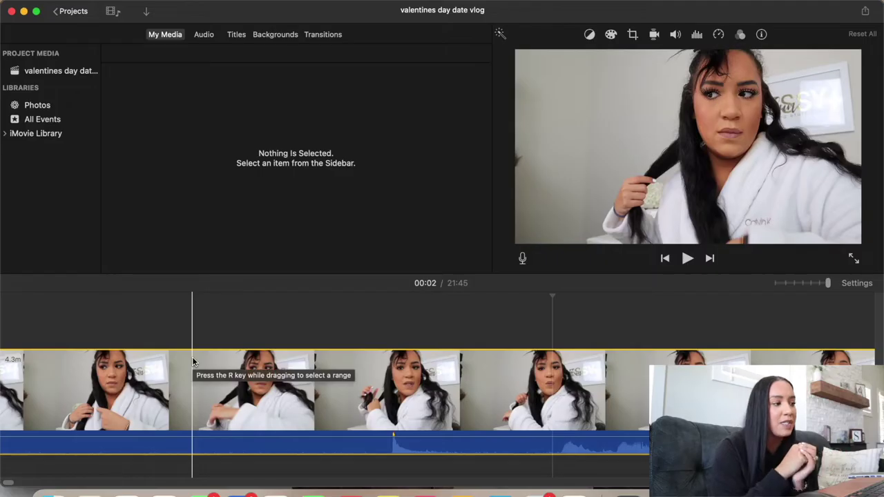
scroll(309, 385, "down", 3)
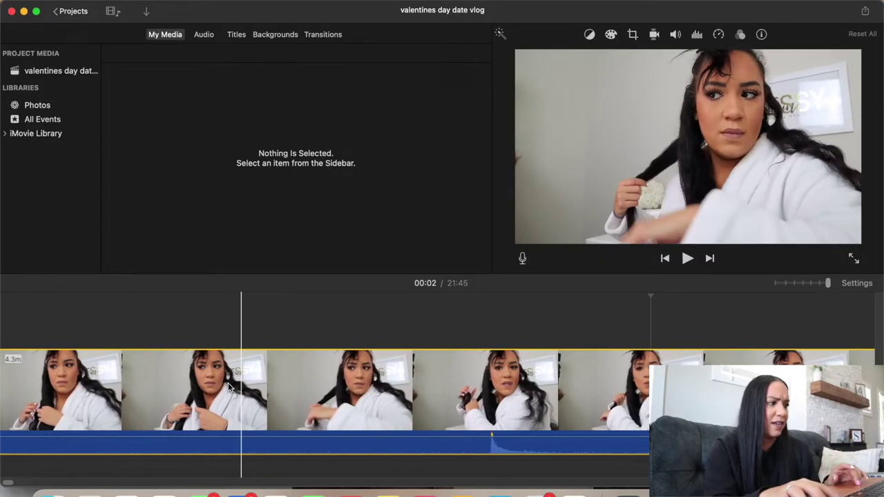
scroll(324, 392, "right", 5)
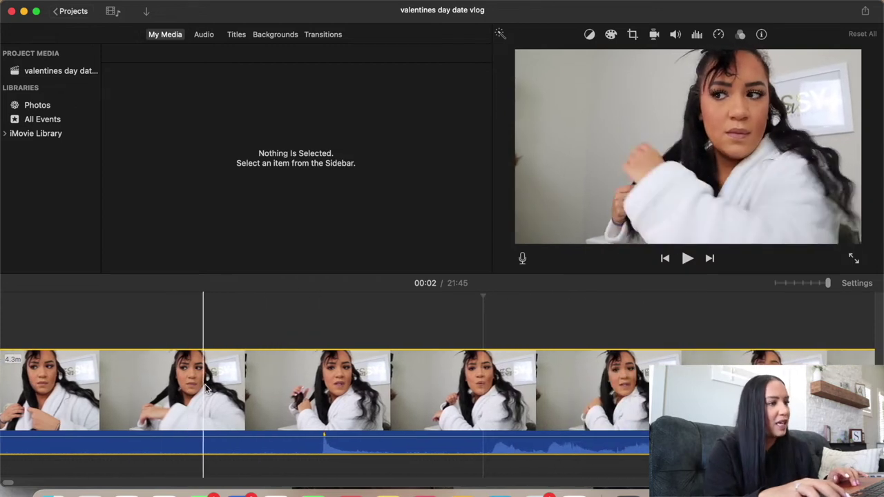
scroll(241, 385, "right", 5)
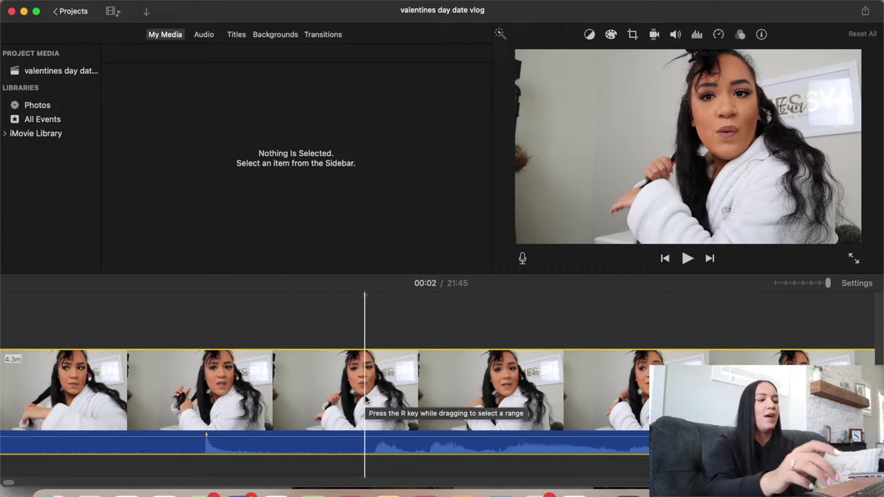
left_click(366, 397)
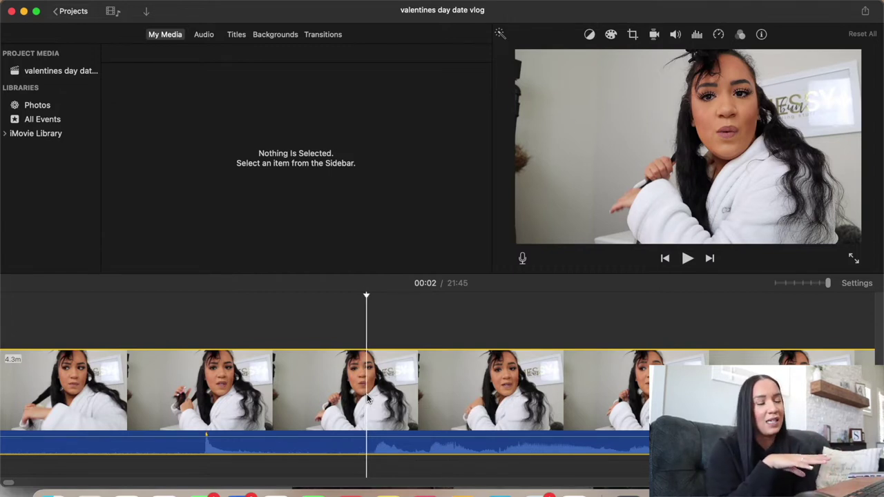
right_click(367, 394)
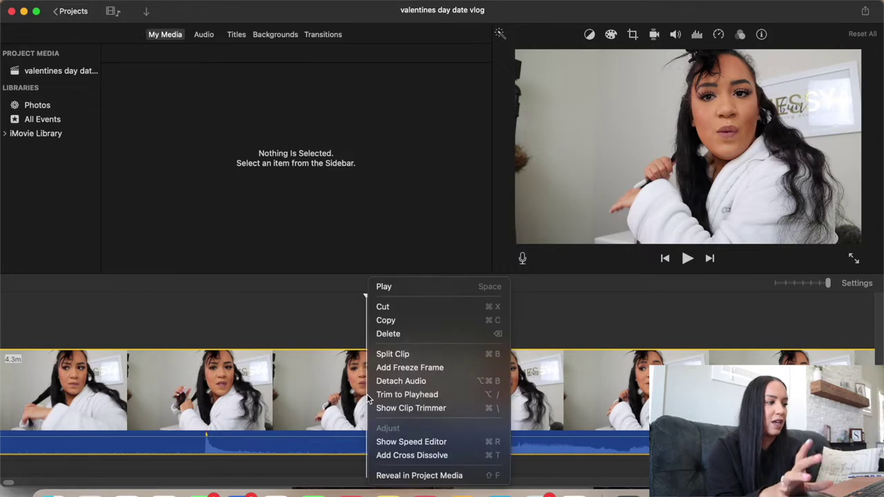
left_click(406, 356)
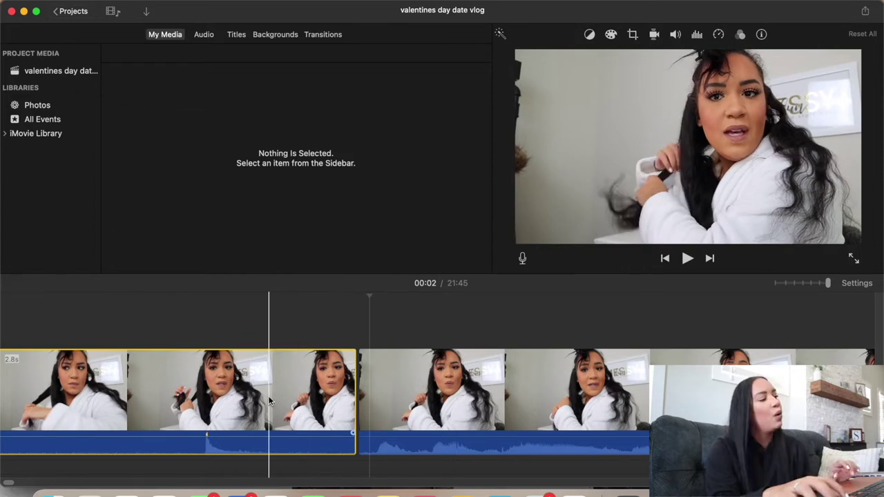
Step: Split the opening silent segment once more before its audio spike, and undo that split
scroll(253, 386, "left", 3)
left_click(212, 387)
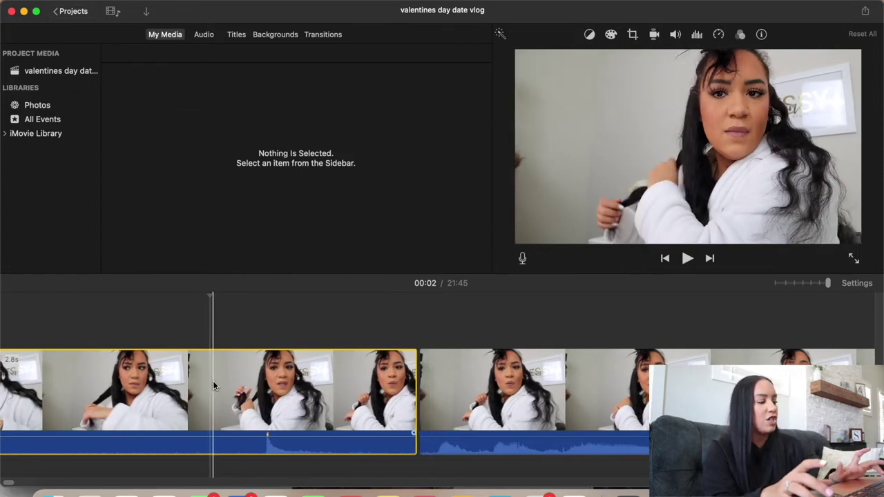
key("super+b")
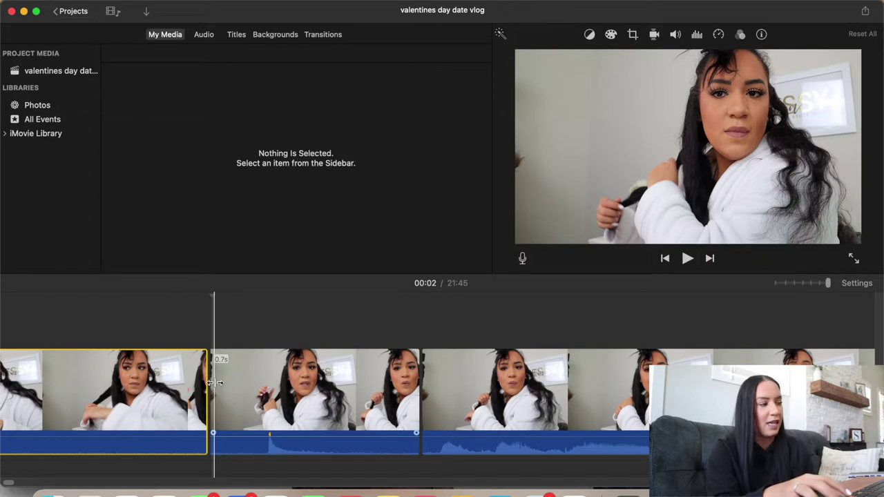
key("super+z")
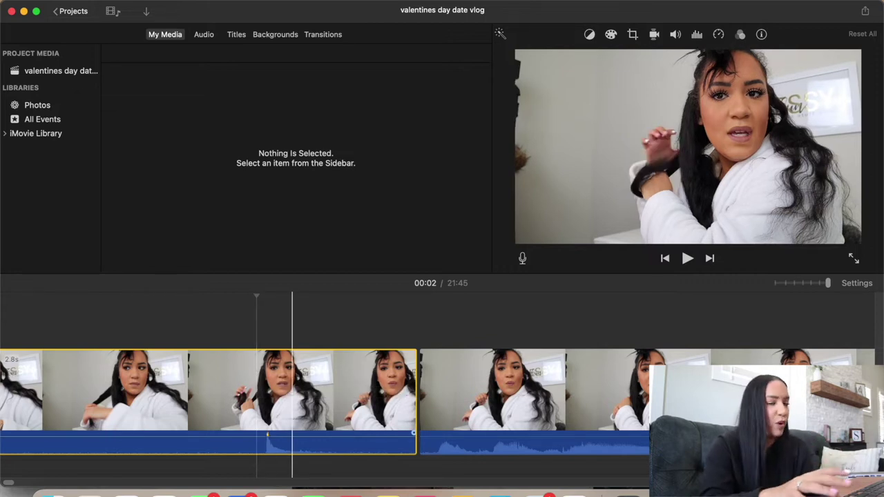
Step: Delete the silent opening segment before the split
right_click(185, 385)
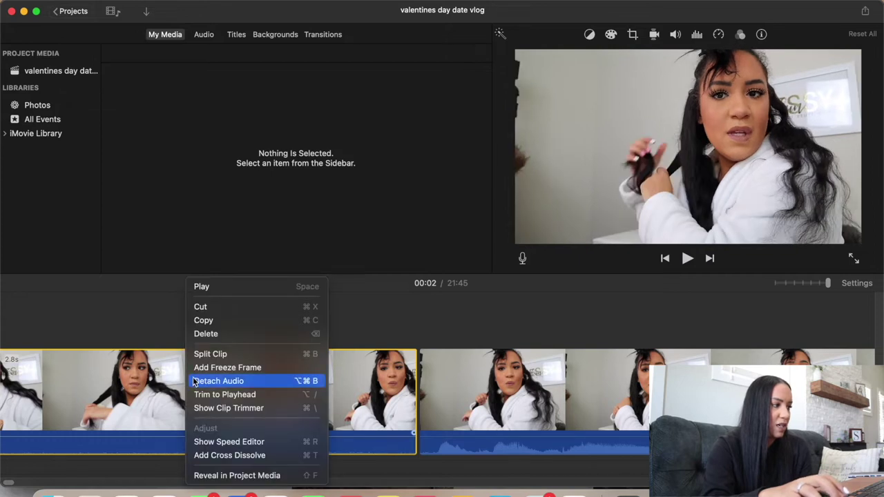
left_click(225, 334)
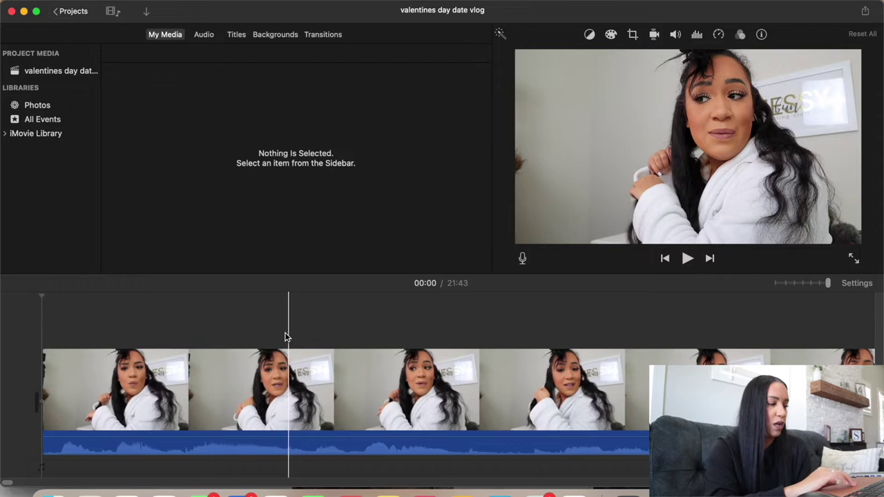
Step: Split the first remaining clip about 2 seconds in and trim the clip edges on both sides of the cut
scroll(324, 373, "right", 5)
left_click(326, 370)
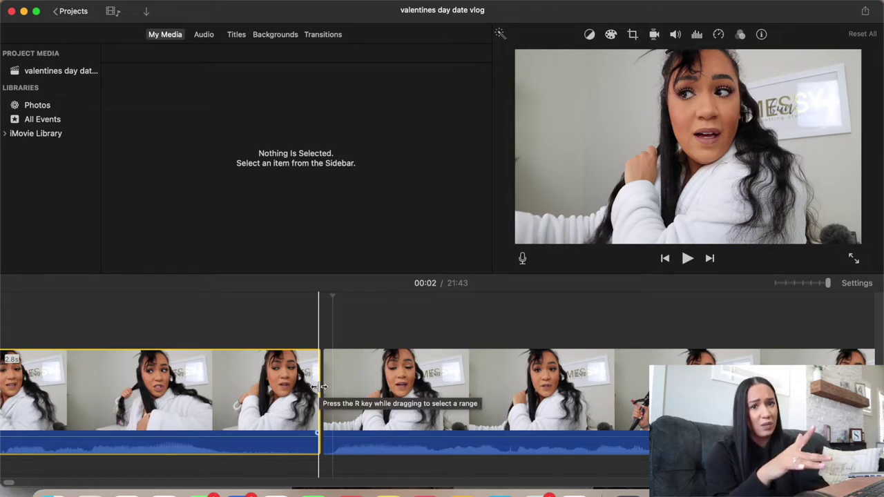
left_click_drag(311, 395, 201, 411)
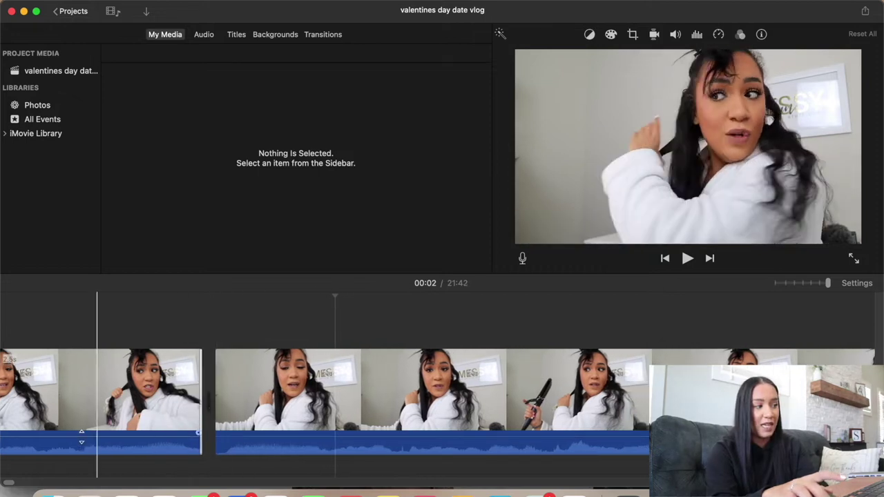
left_click(215, 387)
left_click_drag(210, 386, 227, 385)
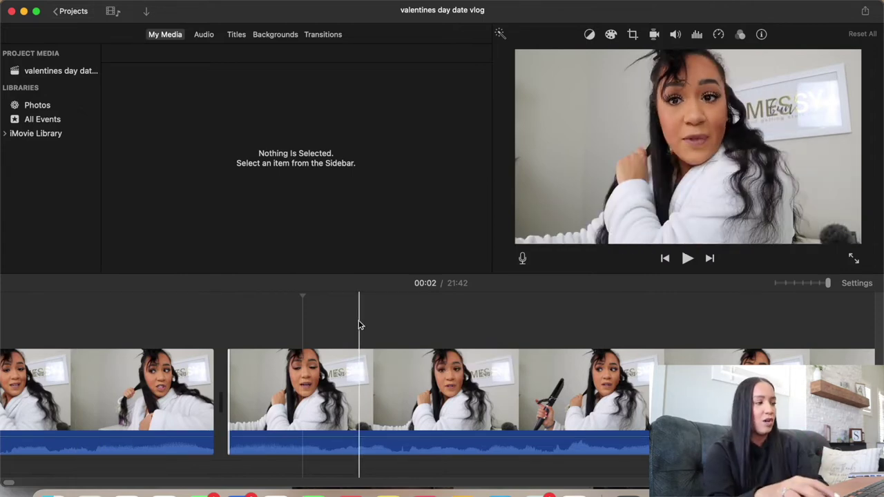
Step: Cut unwanted parts out of the talking footage filmed in the car, between about 03:26 and 03:44
scroll(100, 348, "left", 3)
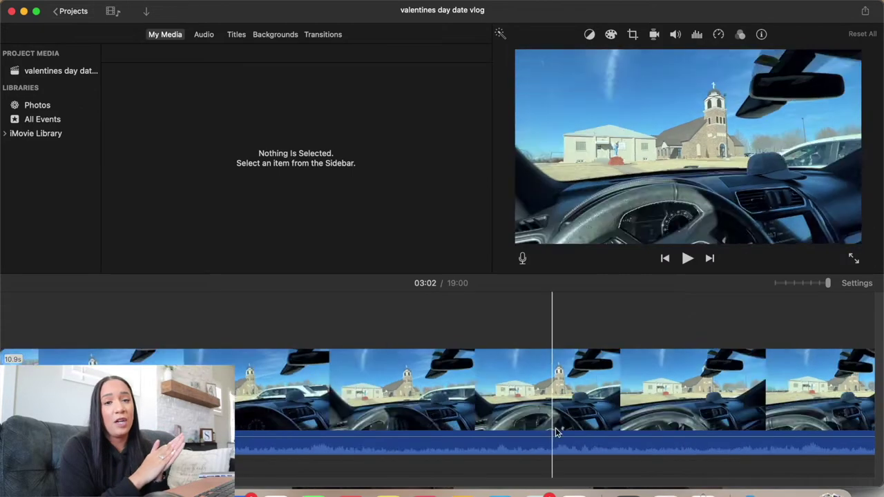
scroll(556, 433, "right", 5)
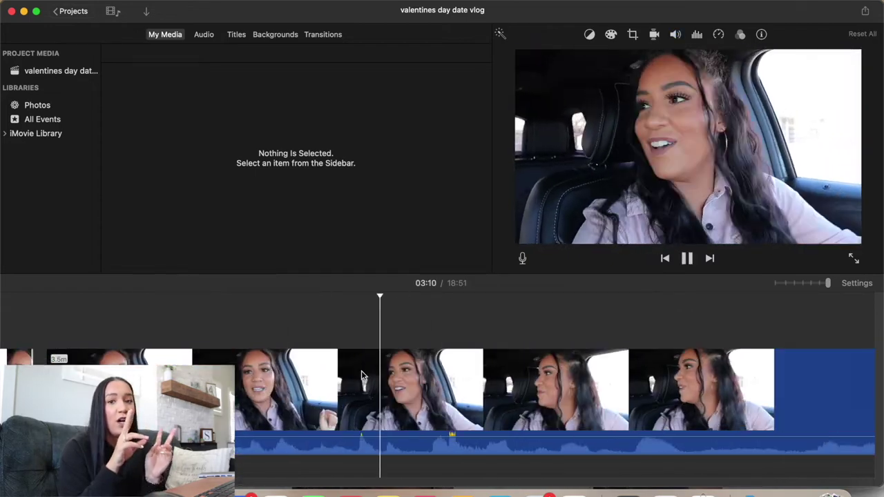
right_click(239, 394)
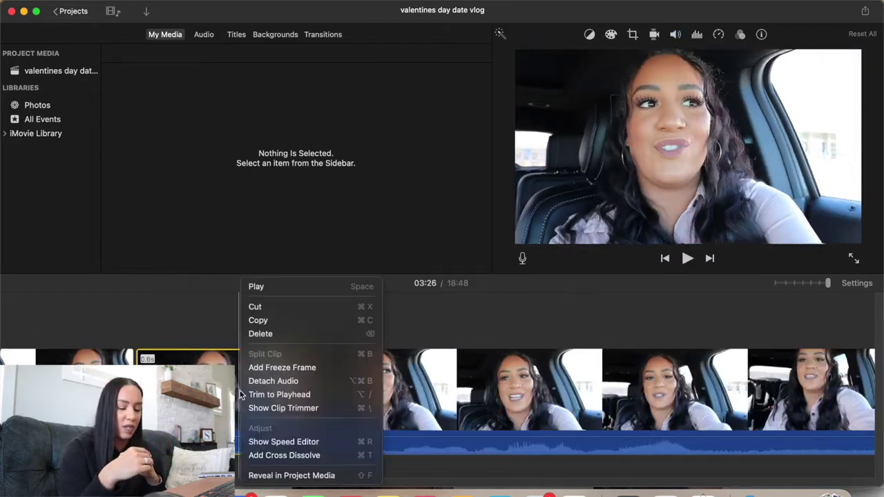
left_click_drag(416, 413, 412, 413)
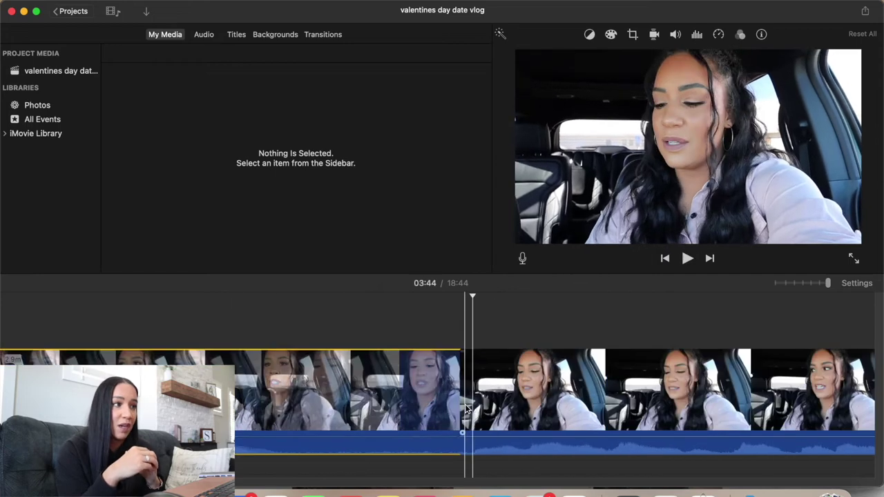
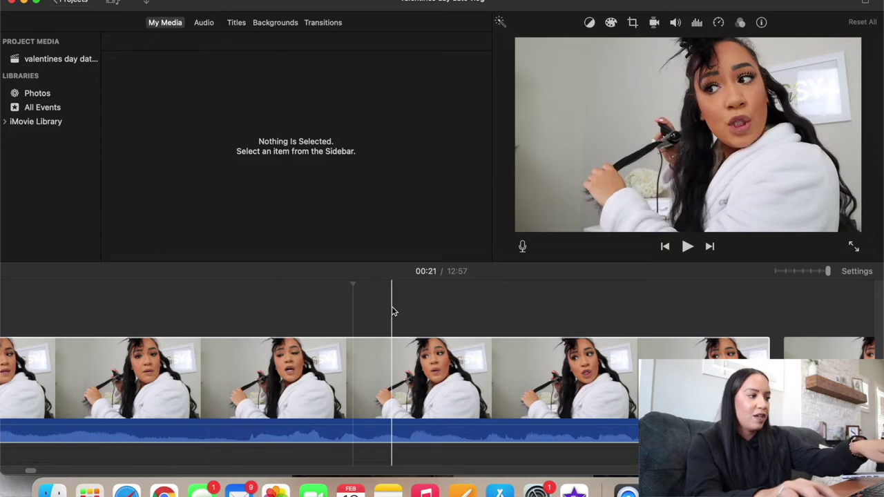
Step: Zoom the timeline out to view the short clips, return to the project's start, and zoom fully back in
left_click(355, 397)
scroll(357, 397, "right", 2)
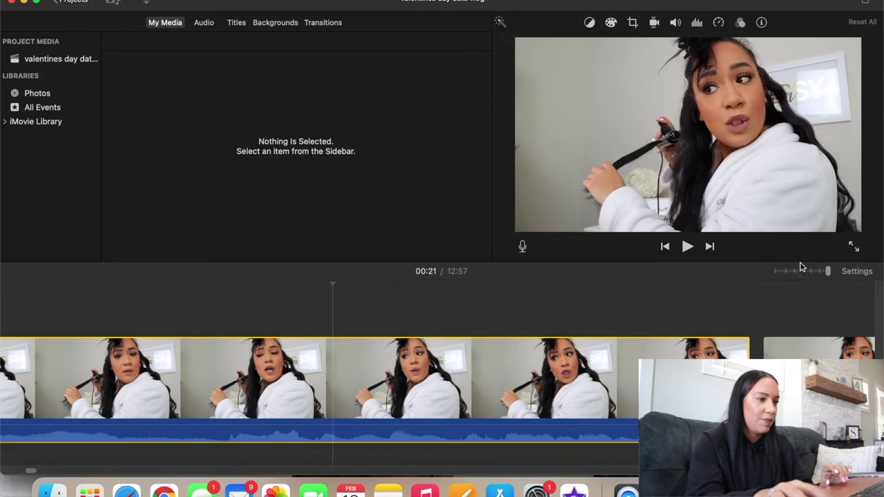
left_click_drag(828, 271, 784, 271)
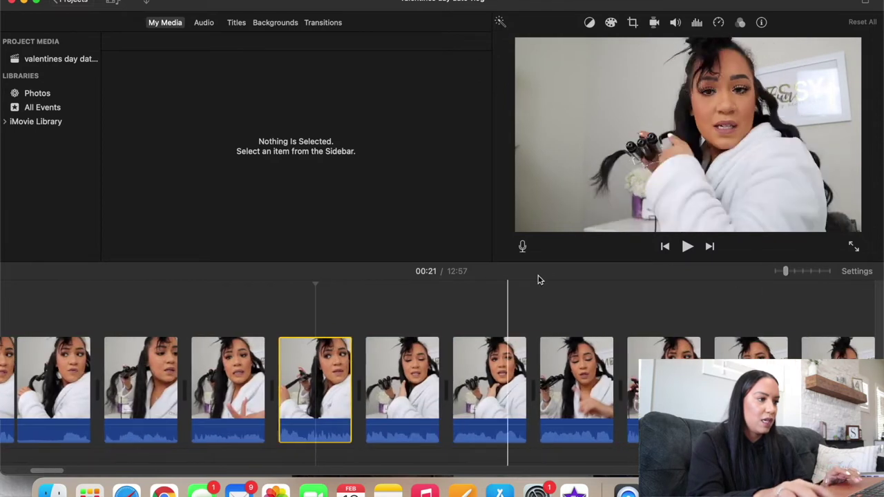
scroll(328, 269, "left", 3)
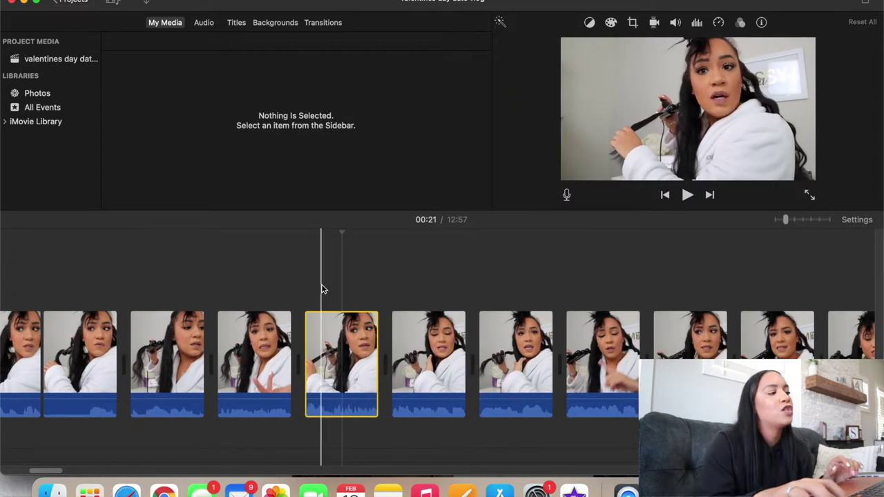
key("Home")
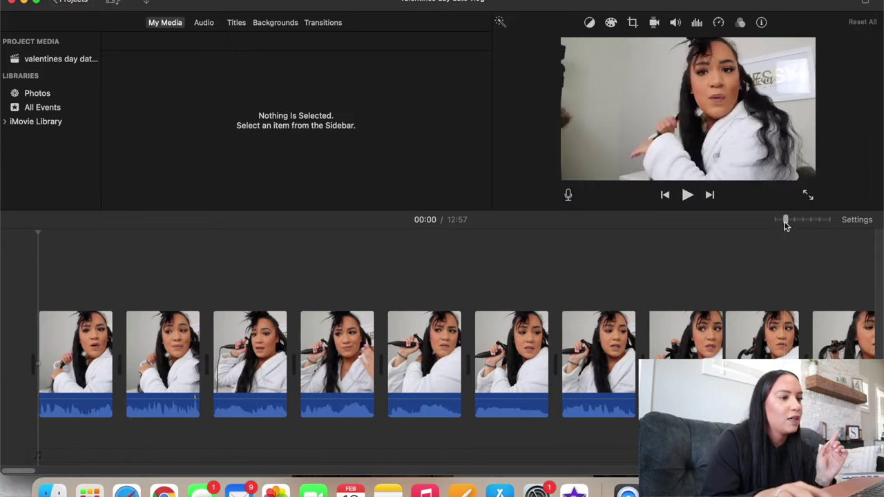
left_click_drag(785, 220, 828, 219)
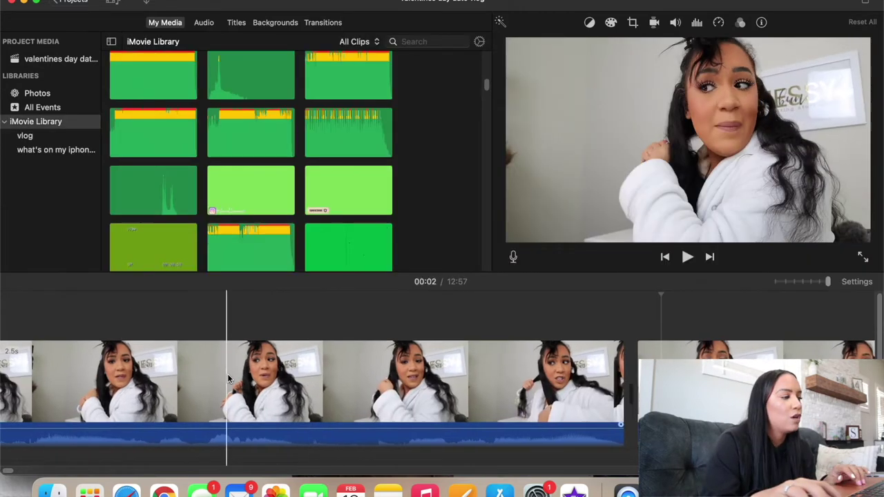
Step: Attach the 0.2-second Bottle Cork sound effect from the few days vlog event beneath the first clip at about 00:01 and play it back
left_click(335, 371)
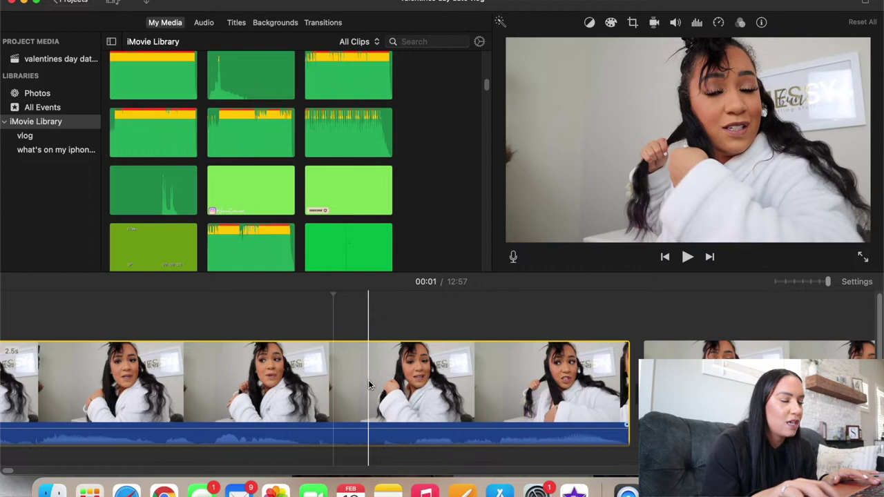
key("space")
left_click(460, 403)
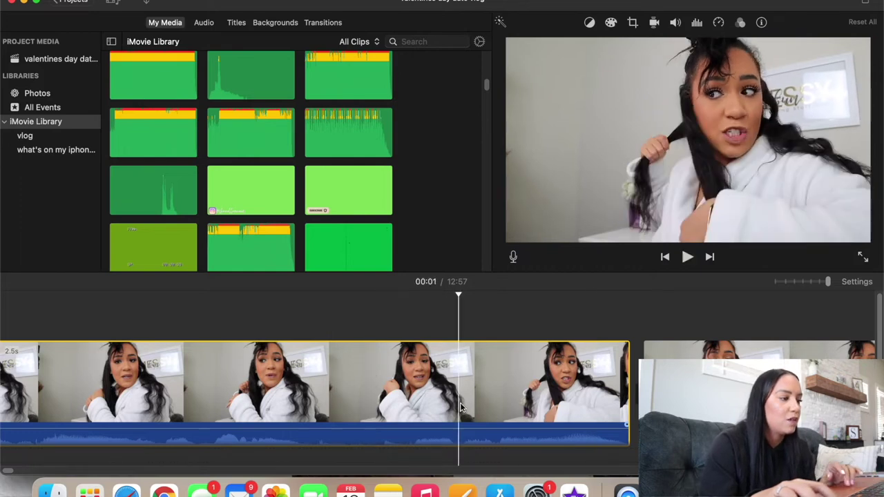
scroll(460, 402, "right", 3)
scroll(158, 92, "up", 3)
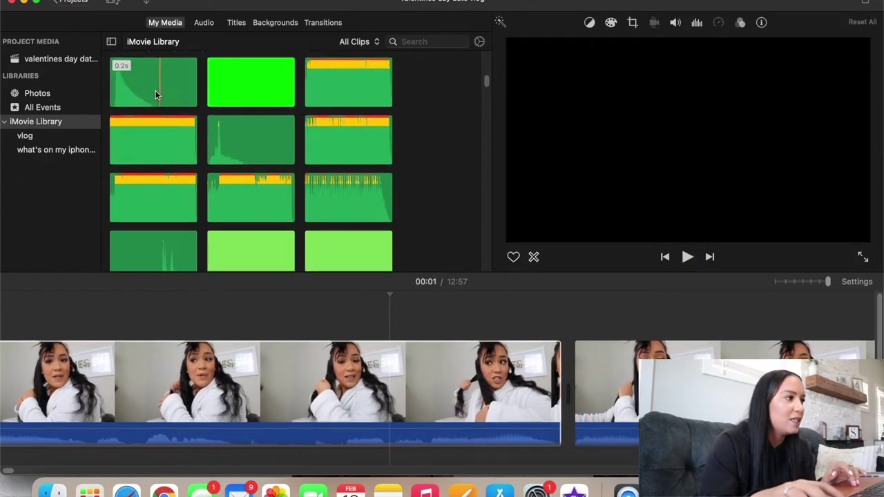
left_click(112, 96)
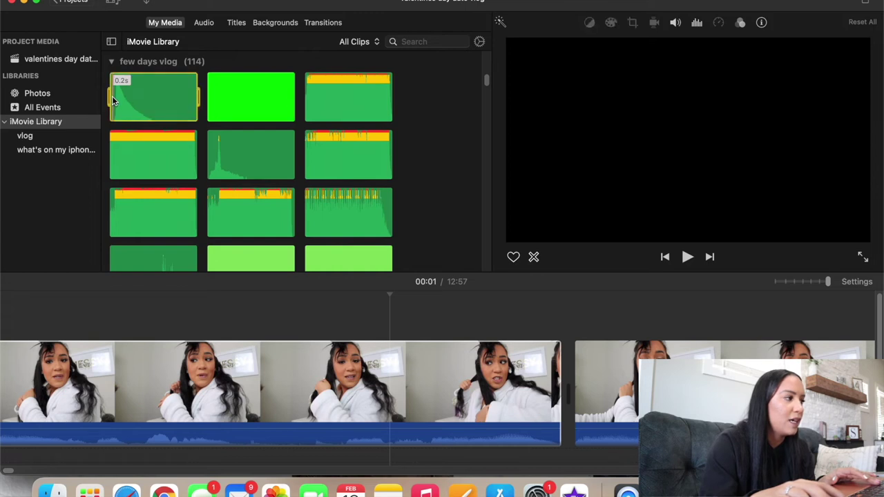
left_click_drag(140, 102, 372, 407)
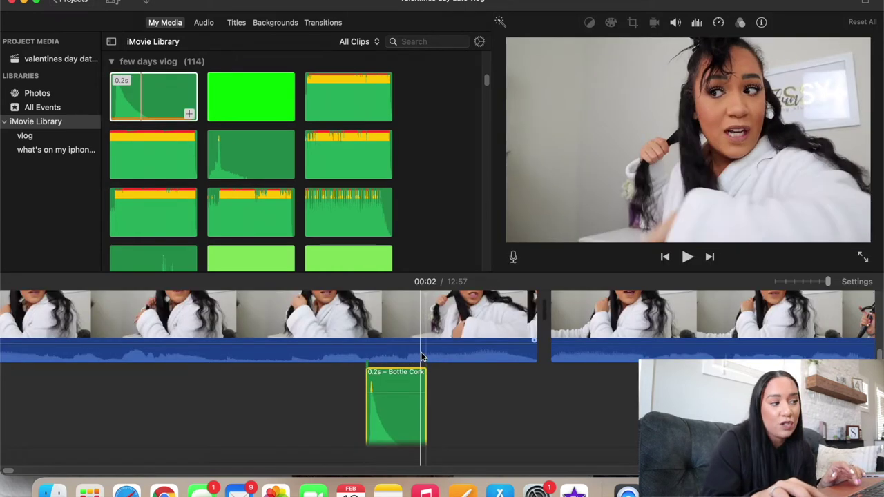
scroll(286, 359, "up", 2)
key("space")
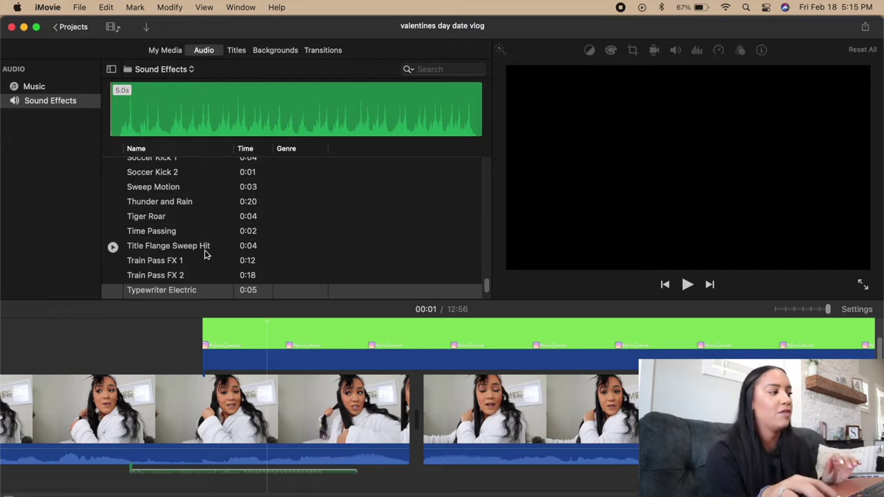
Step: Browse the built-in sound effects, filter them to the Sports category, and preview one of the sounds
scroll(207, 228, "up", 10)
scroll(214, 242, "down", 2)
scroll(235, 185, "up", 1)
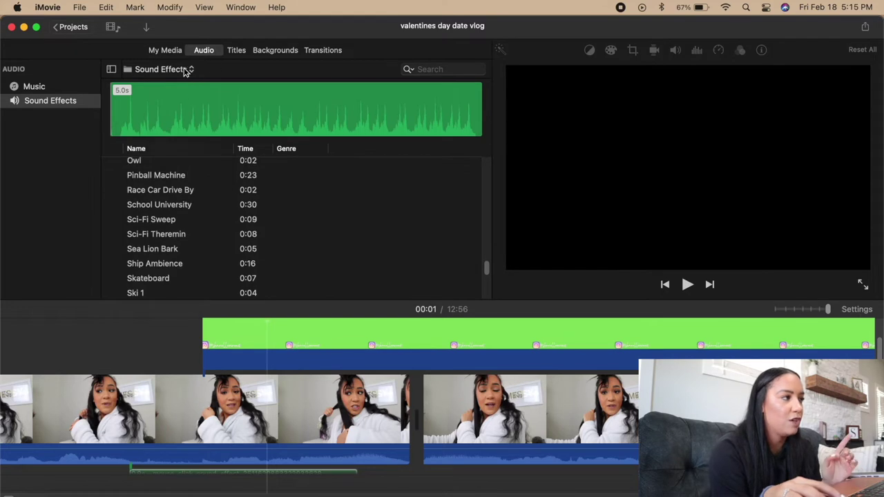
left_click(185, 69)
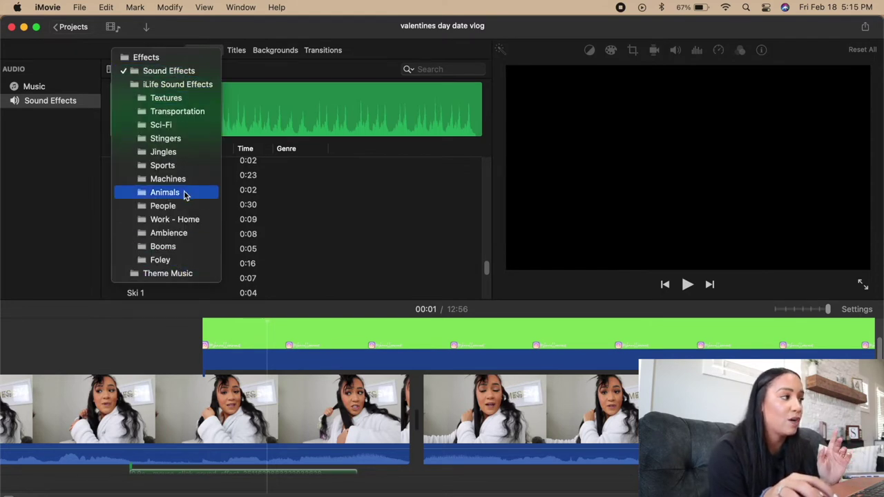
left_click(163, 166)
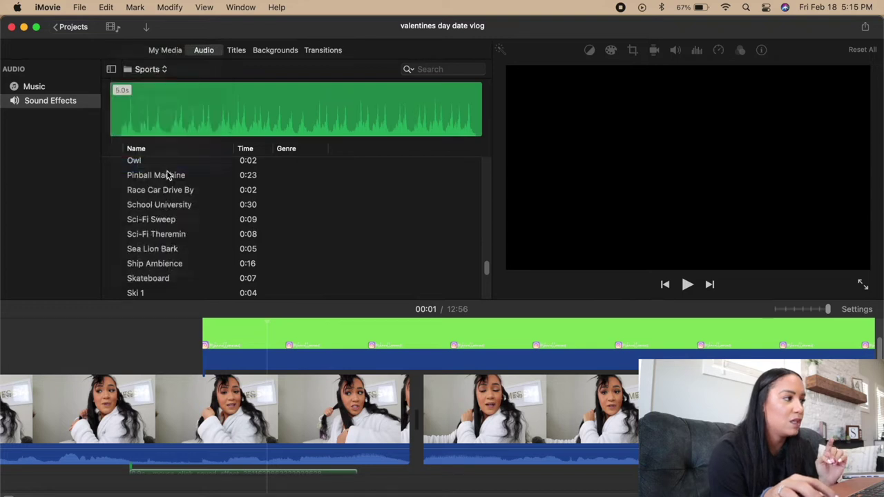
left_click(112, 208)
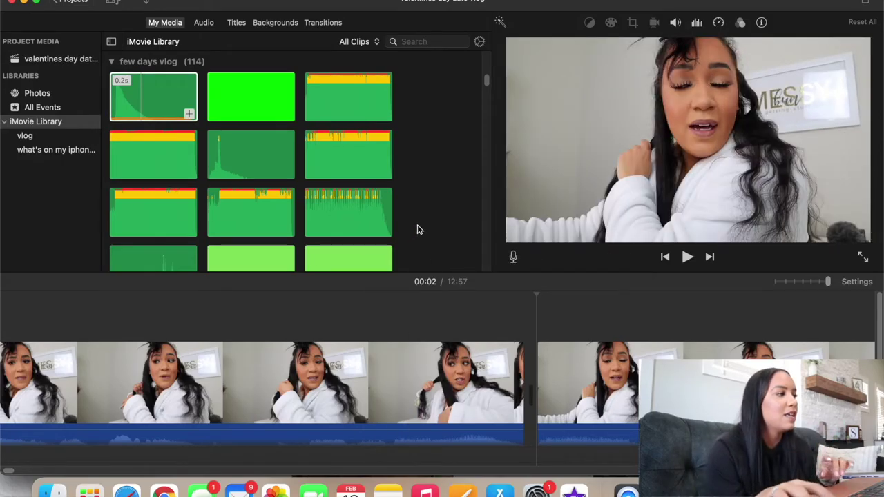
Step: Overlay the 5-second green-screen Instagram handle clip above the first clip, starting shortly before the Bottle Cork sound
scroll(454, 158, "down", 3)
scroll(351, 198, "up", 3)
scroll(223, 71, "up", 2)
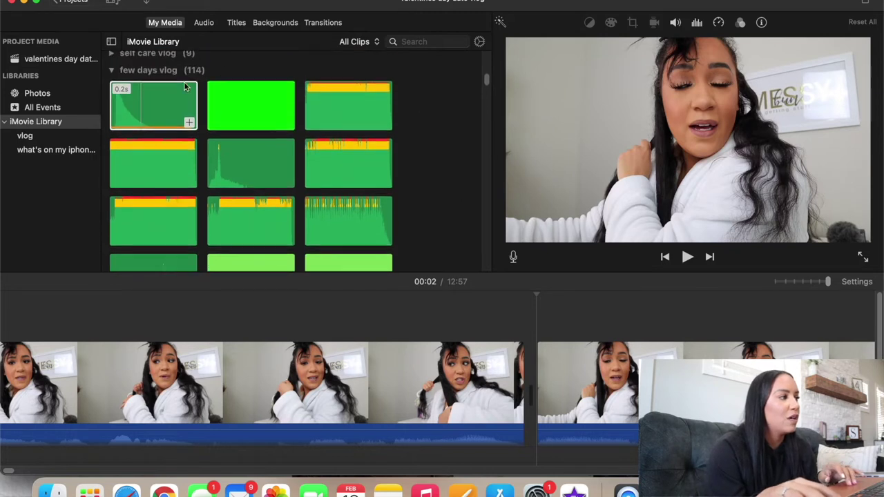
scroll(257, 191, "down", 5)
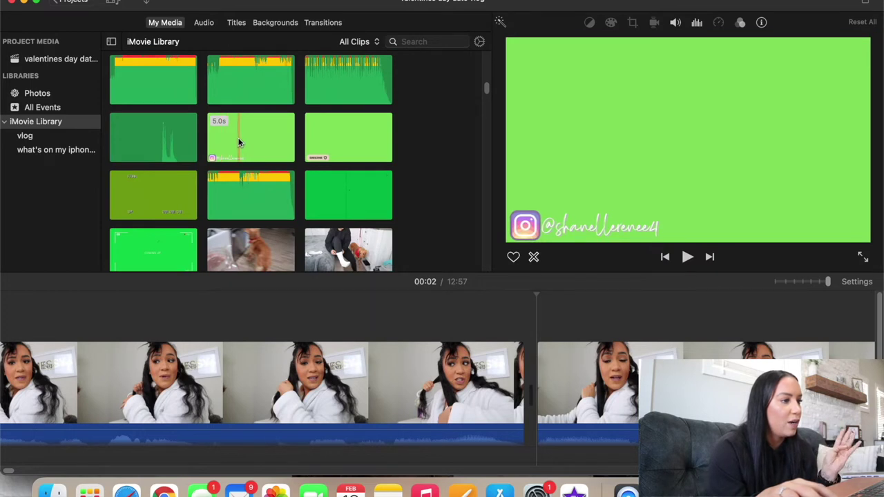
left_click_drag(238, 141, 242, 300)
key("super+z")
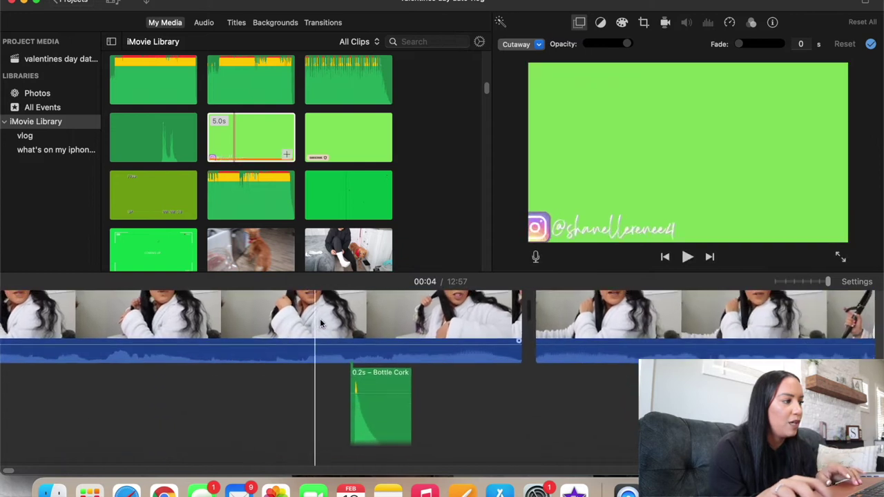
key("super+equal")
key("super+equal")
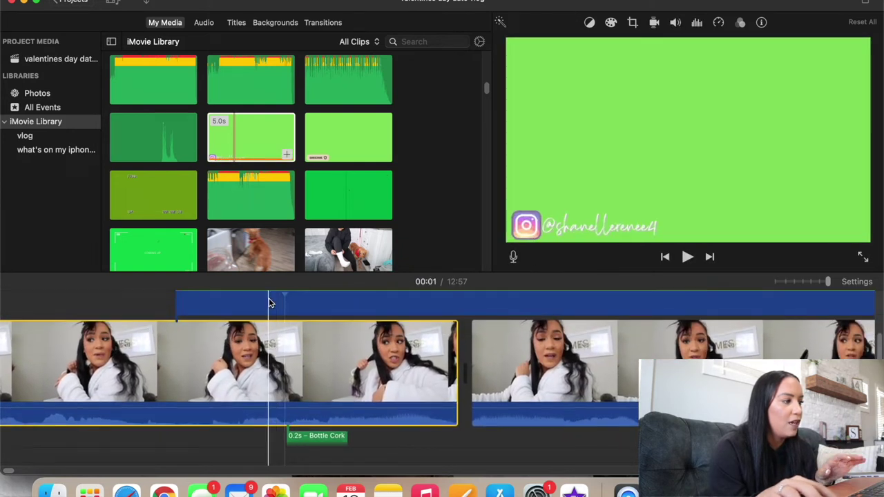
left_click(271, 297)
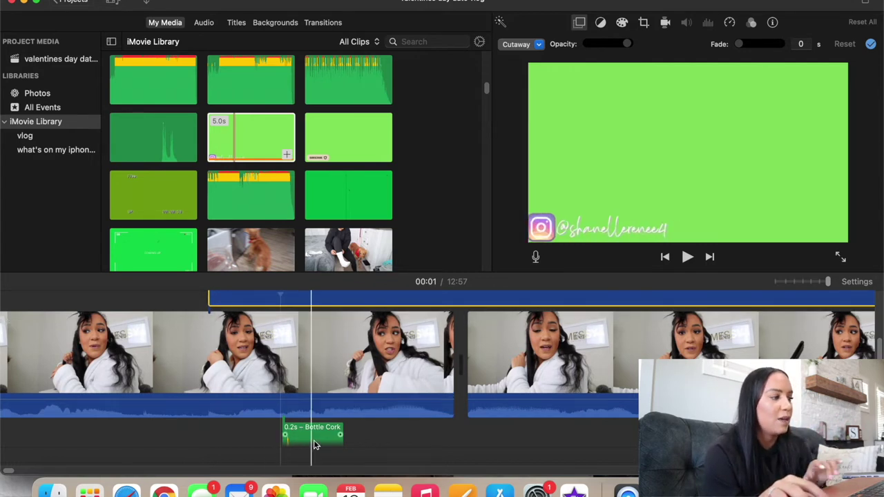
Step: Set the overlay style of the Instagram handle clip to Green/Blue Screen
scroll(280, 332, "up", 3)
scroll(275, 382, "up", 1)
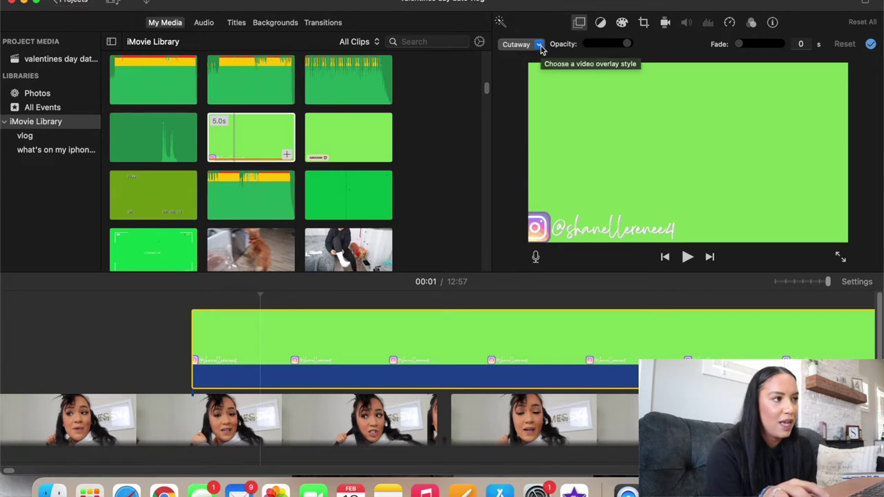
left_click(290, 357)
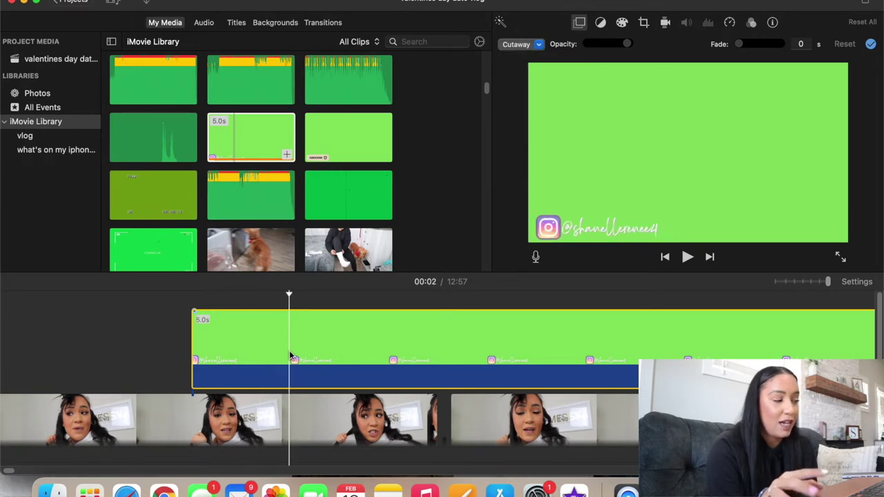
left_click(522, 44)
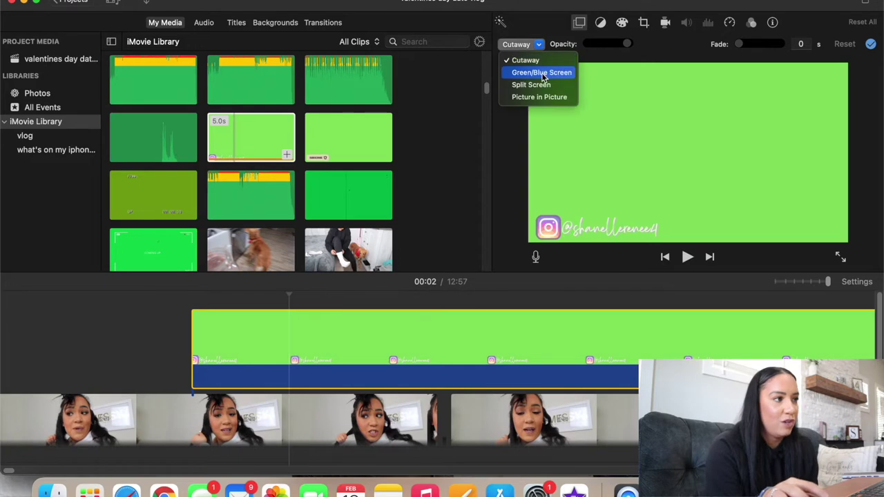
left_click(543, 73)
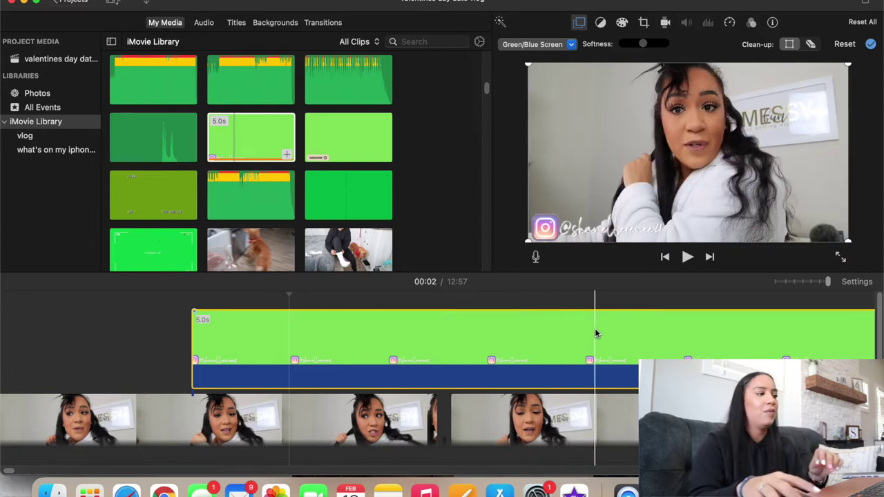
Step: Play the opening from about 00:01 to review the keyed Instagram overlay together with the sound effect
scroll(278, 302, "left", 5)
scroll(146, 348, "right", 2)
scroll(146, 347, "down", 1)
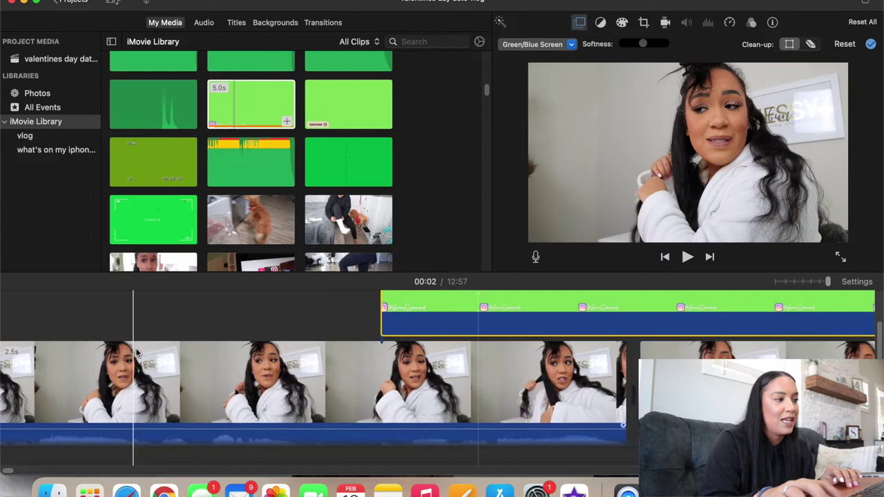
left_click(172, 363)
key("space")
scroll(172, 363, "right", 4)
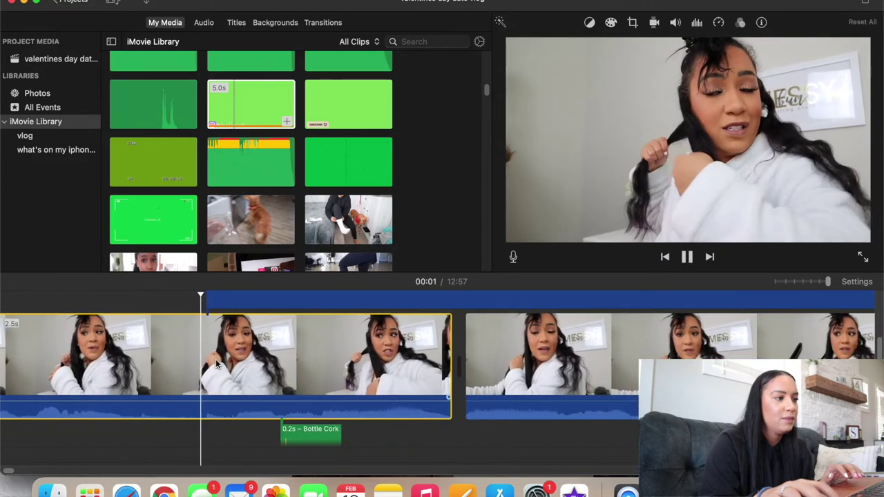
scroll(441, 363, "up", 2)
key("space")
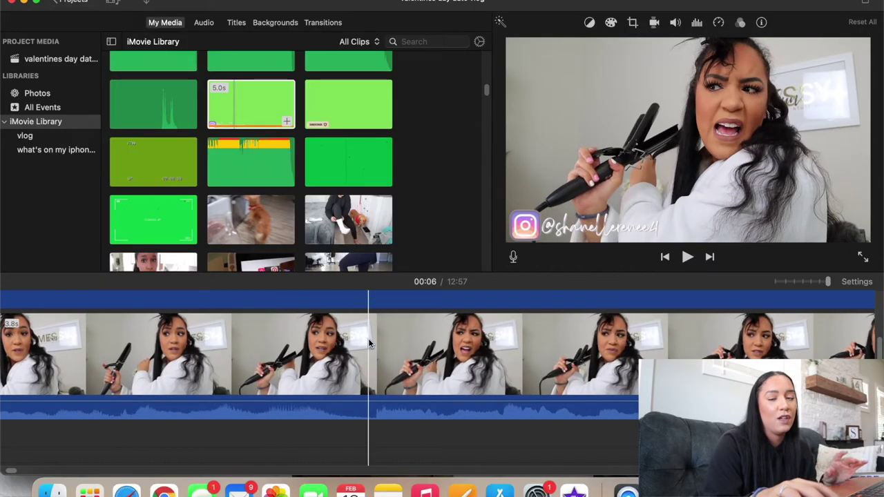
Step: Split the curling-iron clip beneath the Instagram overlay at about 00:04 and select its second part
left_click(299, 381)
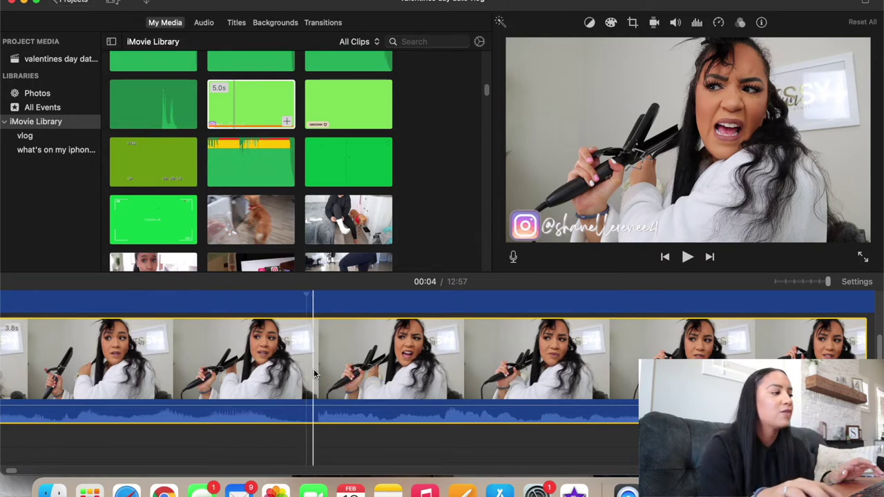
key("super+b")
left_click(200, 374)
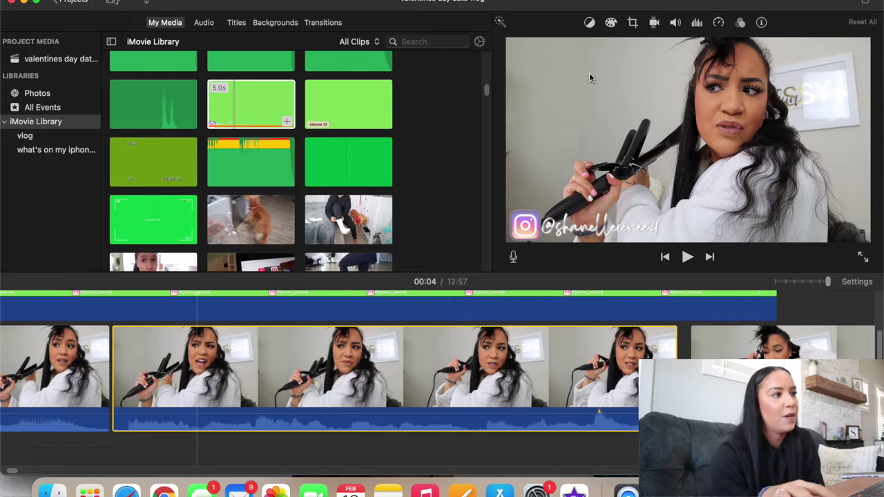
Step: Apply Crop to Fill to the split clip's second part, tightening the frame slightly and moving it up to the picture's upper edge
left_click(633, 24)
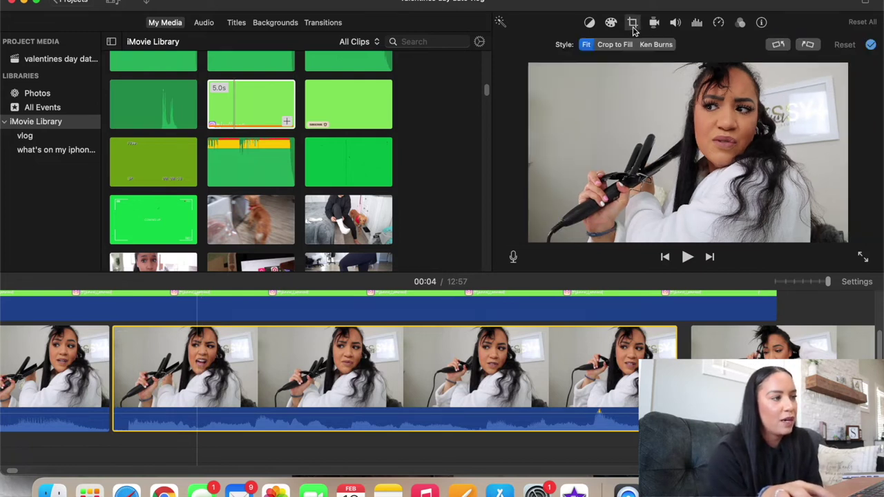
left_click(614, 44)
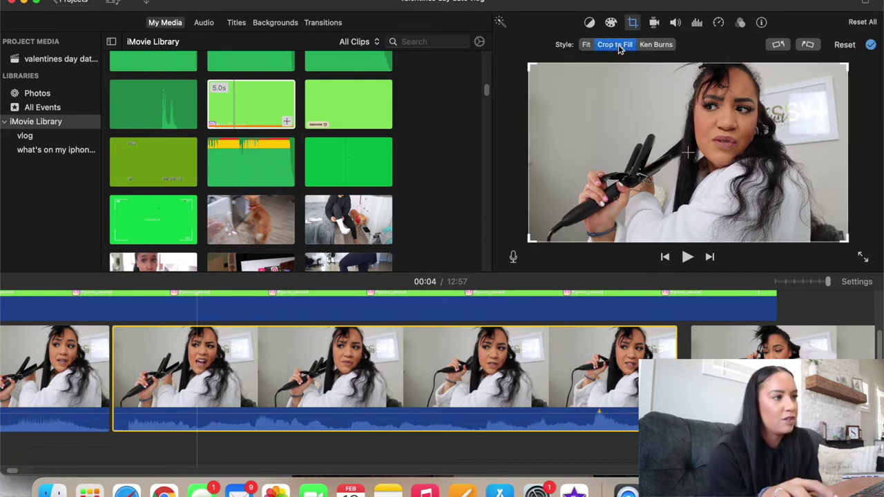
left_click_drag(532, 239, 540, 235)
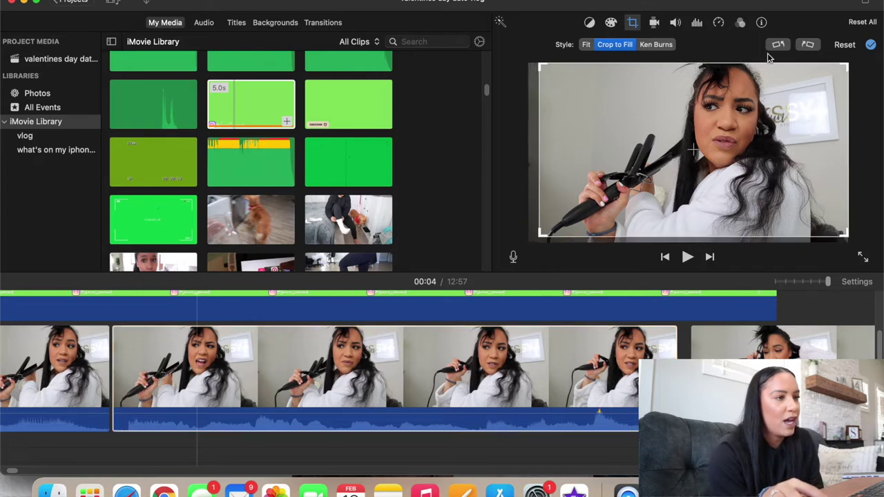
left_click_drag(847, 65, 841, 72)
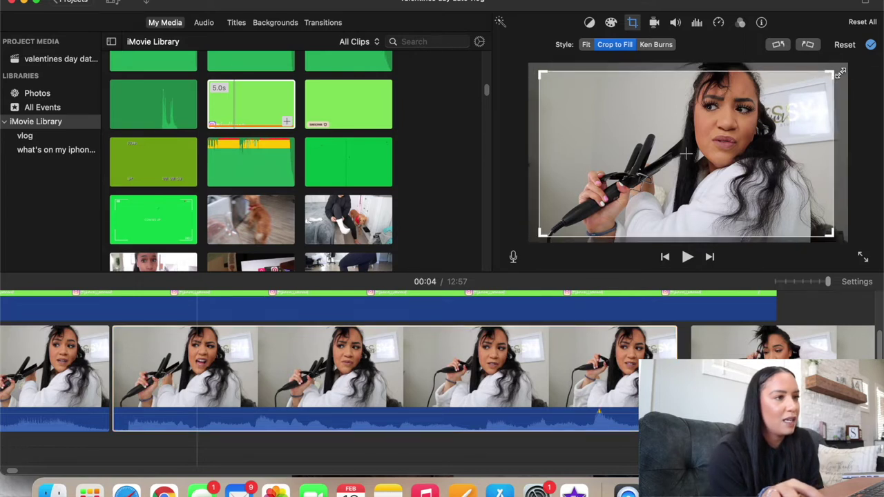
left_click_drag(738, 177, 739, 168)
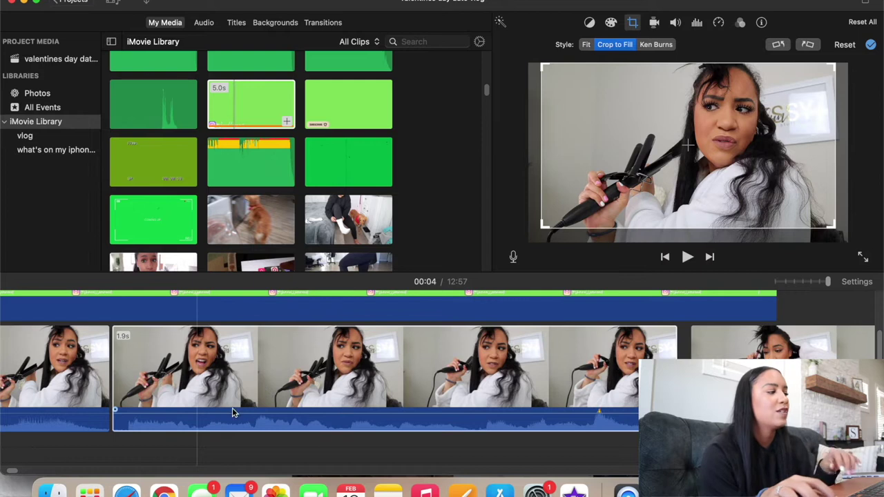
scroll(207, 421, "down", 2)
left_click(187, 433)
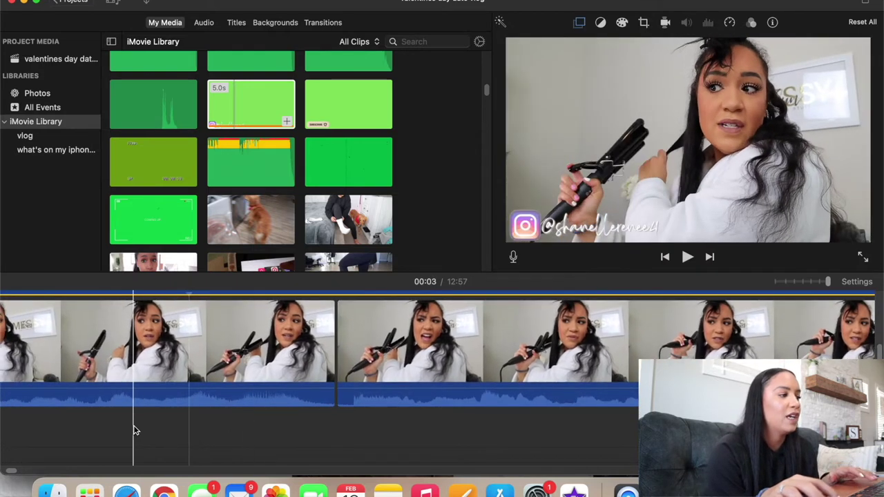
Step: Play past the Instagram overlay and try the Ken Burns crop style on the 1.4 s clip at about 00:07
key("space")
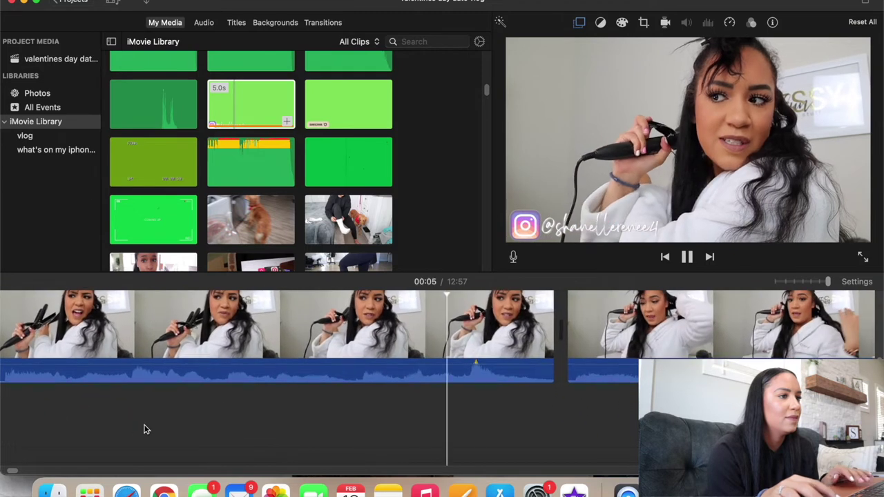
left_click(362, 396)
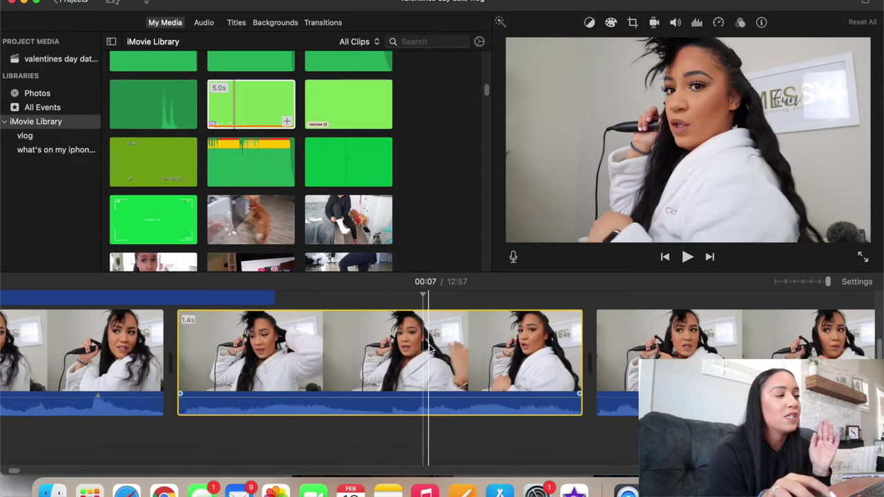
left_click(633, 24)
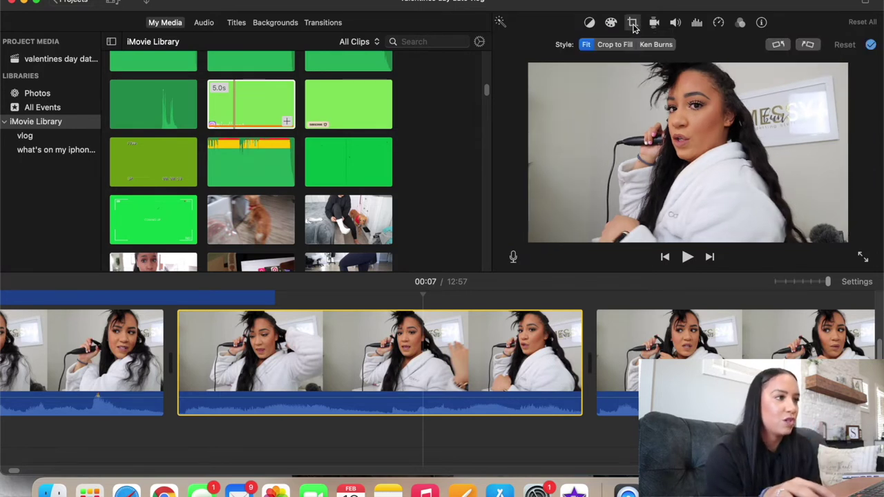
left_click(656, 45)
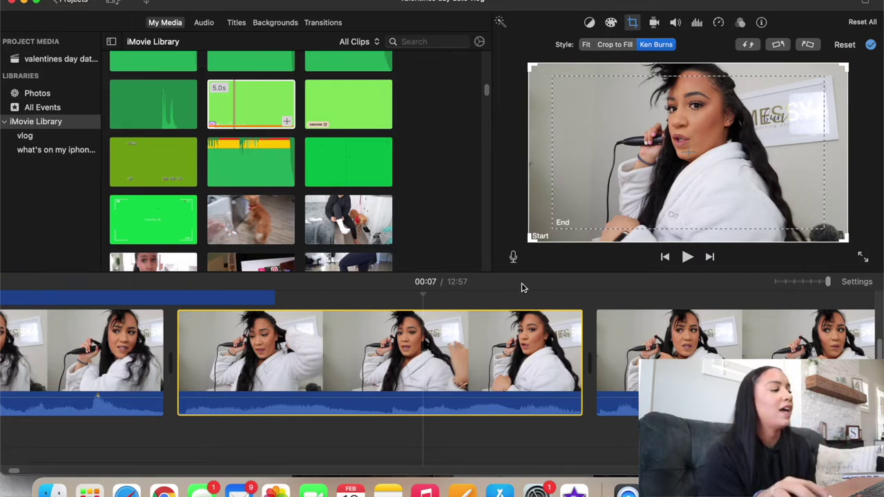
Step: Play from about 00:06 to 00:08, then select the 1.4 s clip and view its crop settings
left_click(157, 459)
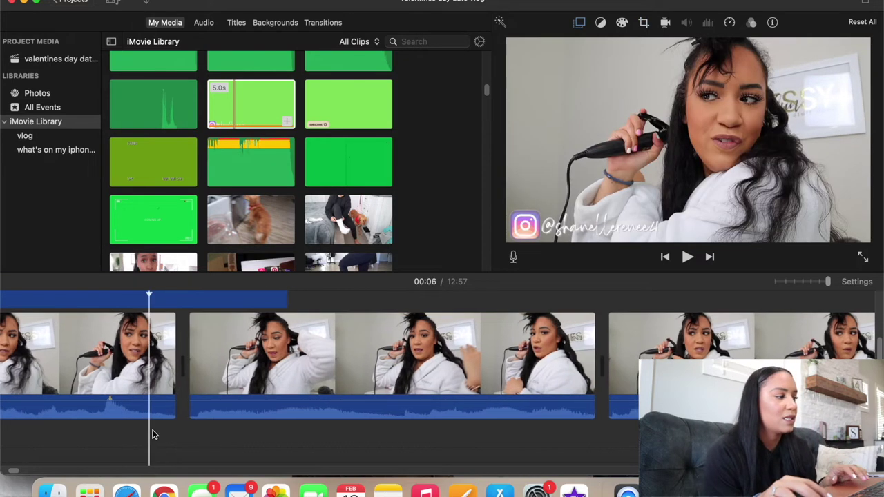
key("space")
scroll(154, 433, "right", 5)
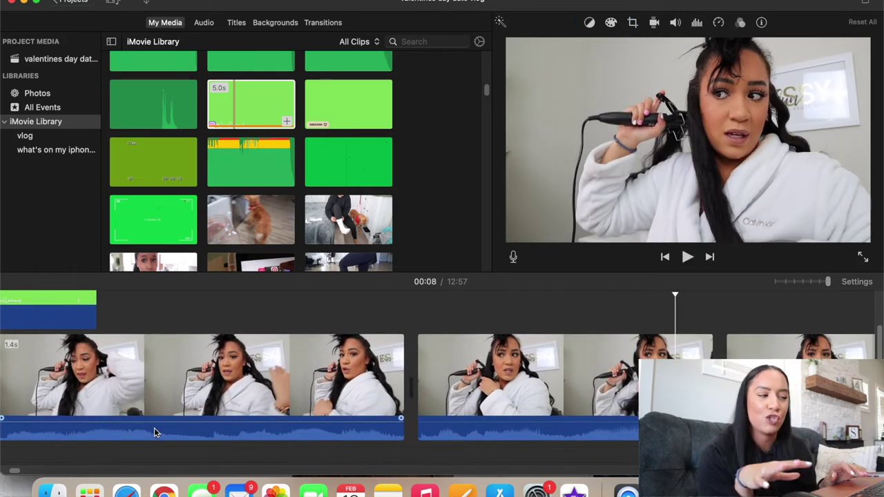
left_click(154, 430)
left_click(633, 22)
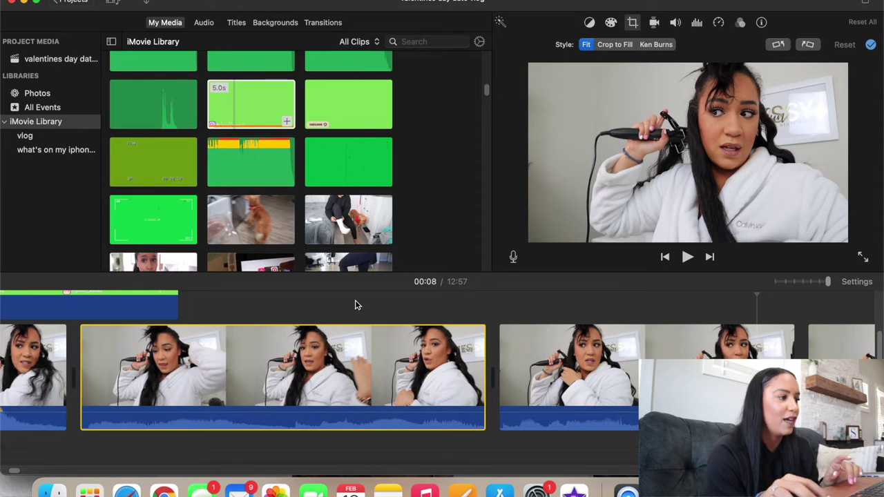
key("Delete")
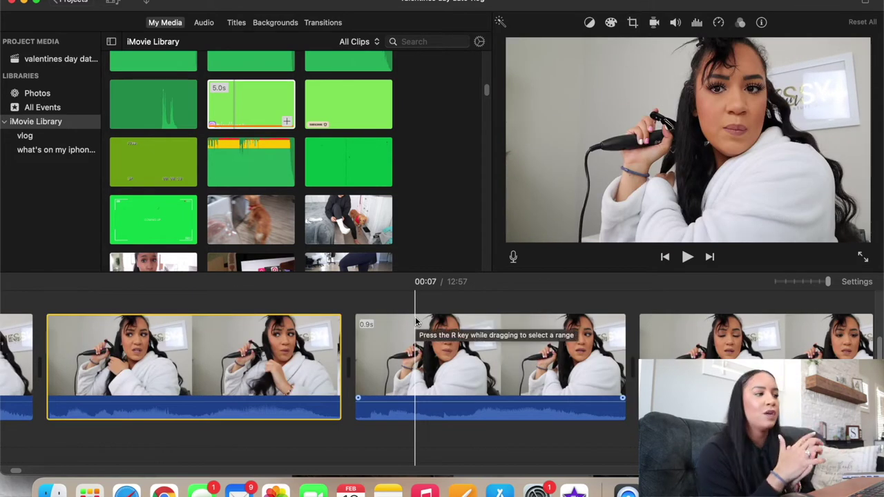
Step: Try a freeze frame near the start of the 0.9 s curling-iron clip at about 00:08 and inspect it on the timeline
left_click(440, 352)
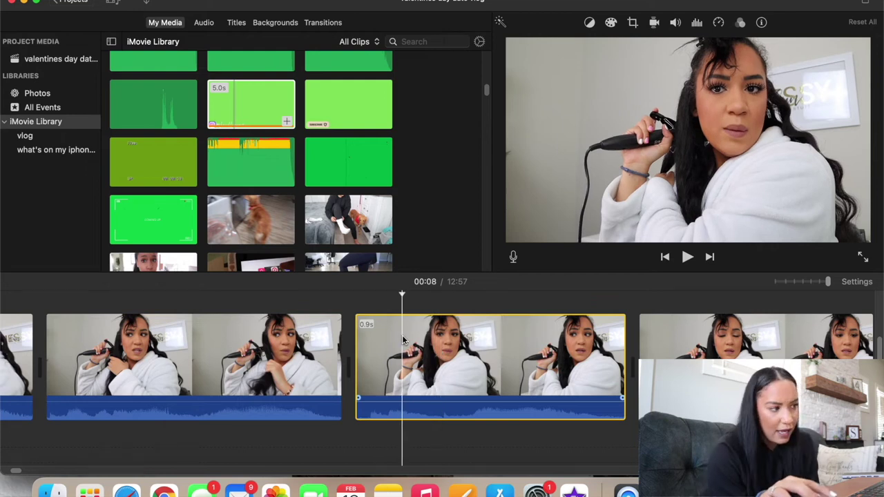
right_click(404, 340)
left_click(456, 356)
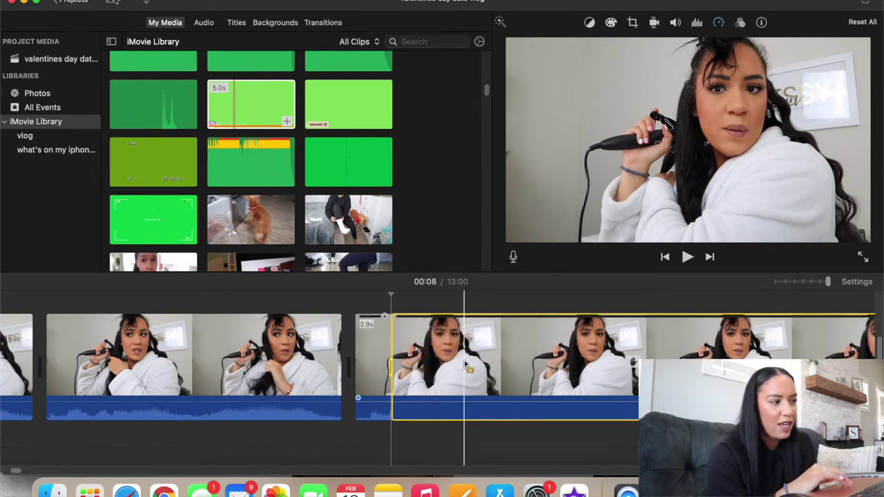
scroll(465, 364, "right", 5)
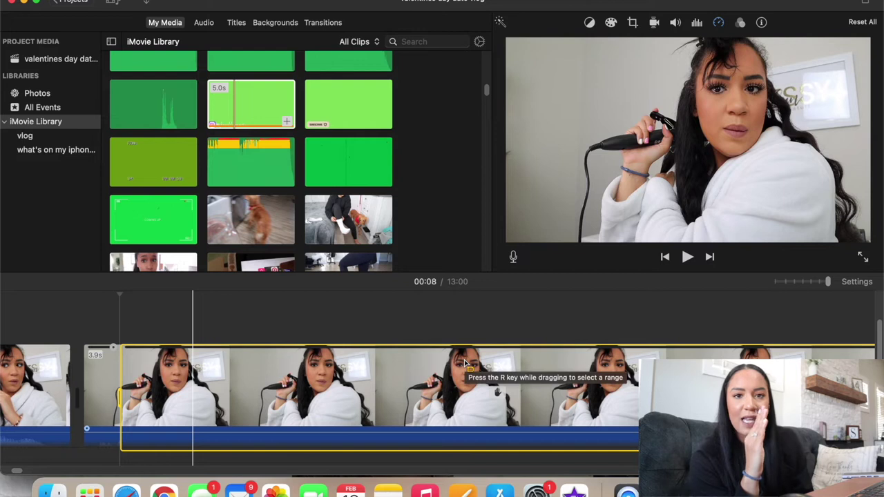
scroll(464, 360, "right", 2)
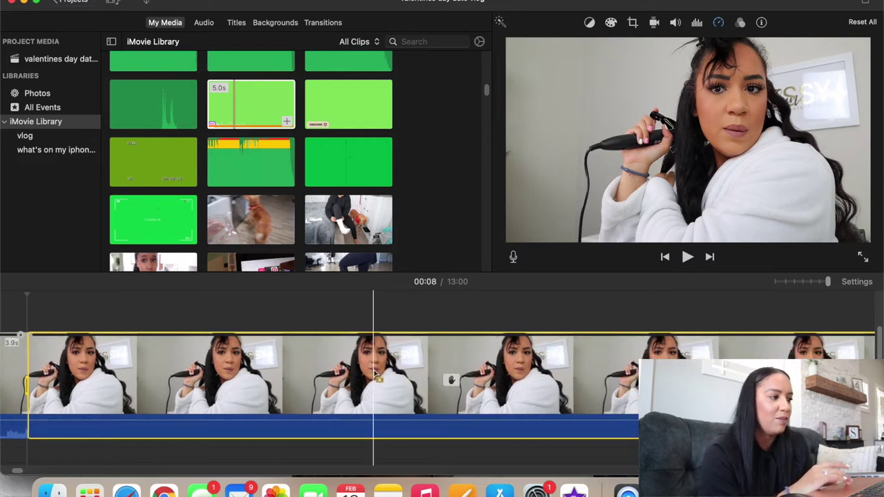
scroll(377, 370, "left", 4)
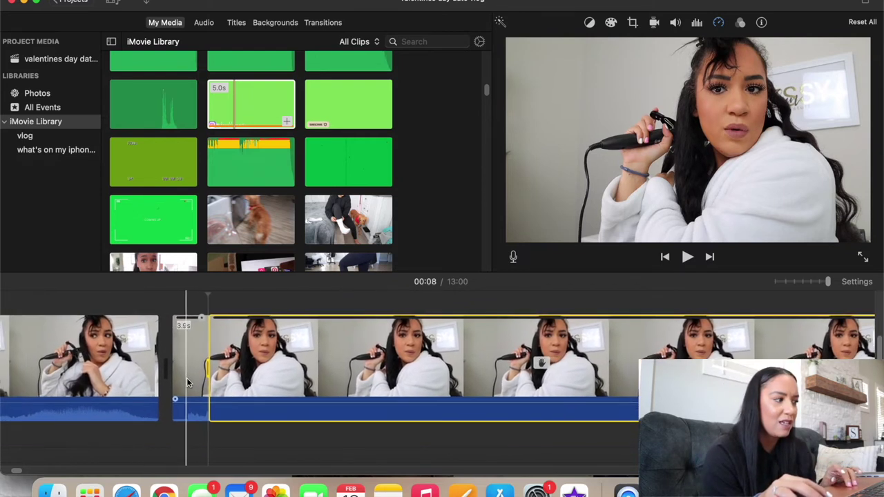
scroll(203, 385, "right", 8)
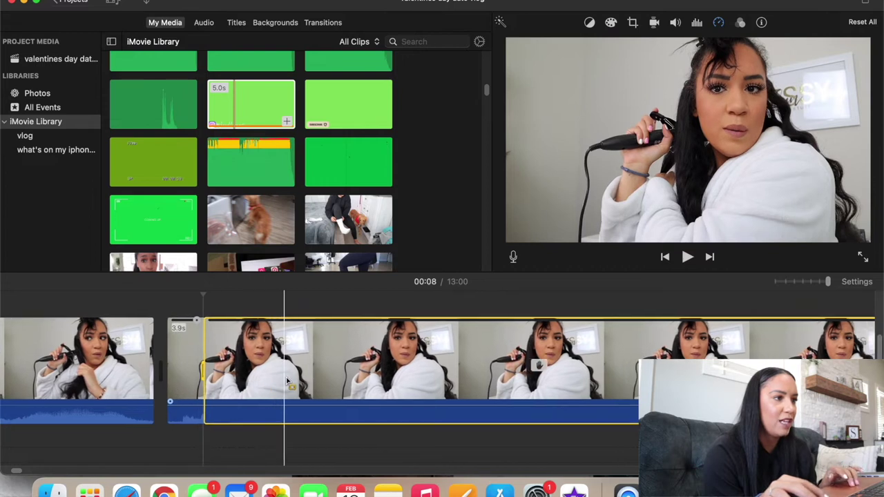
scroll(264, 380, "right", 5)
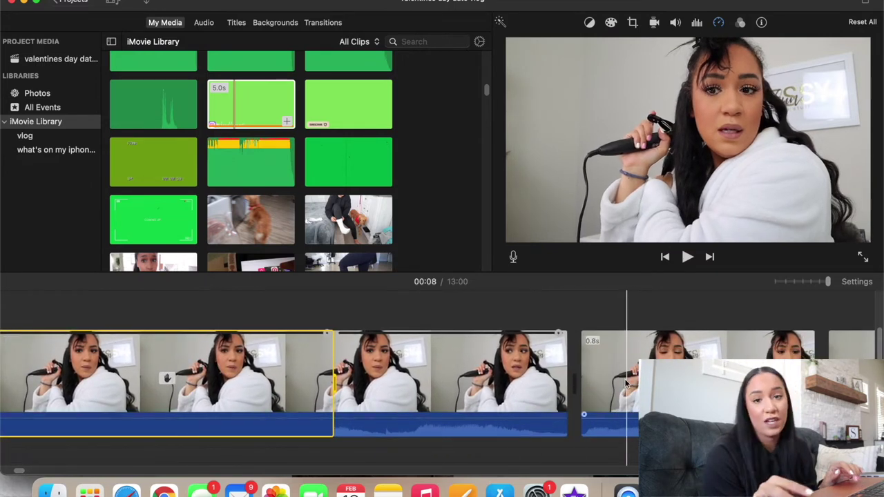
scroll(623, 387, "left", 6)
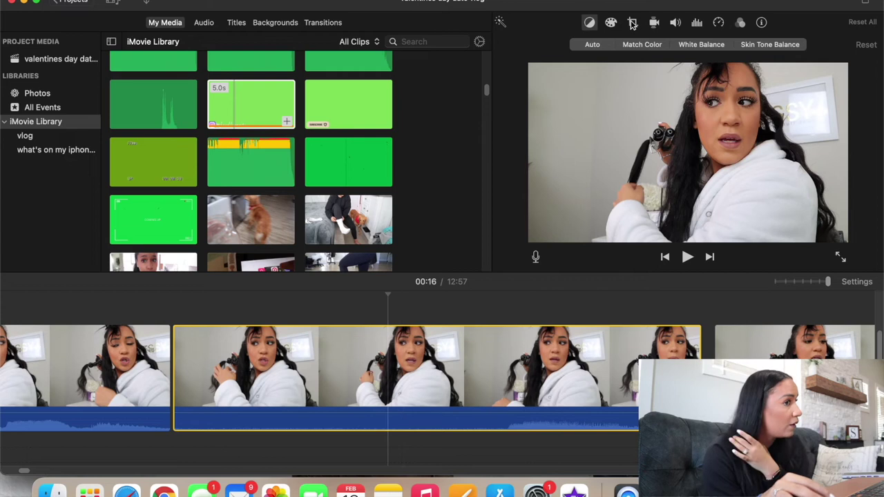
Step: Set the speed of the selected curling-iron clip at about 00:16 to Fast at 2x
left_click(719, 24)
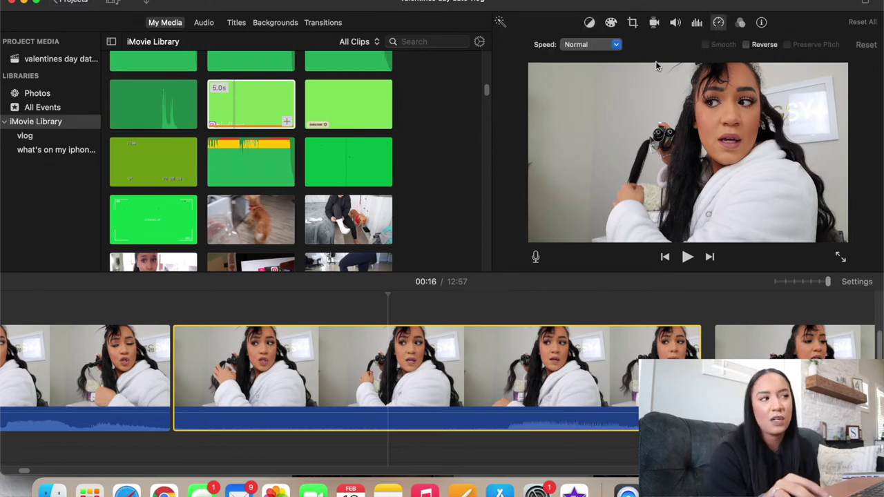
left_click(616, 45)
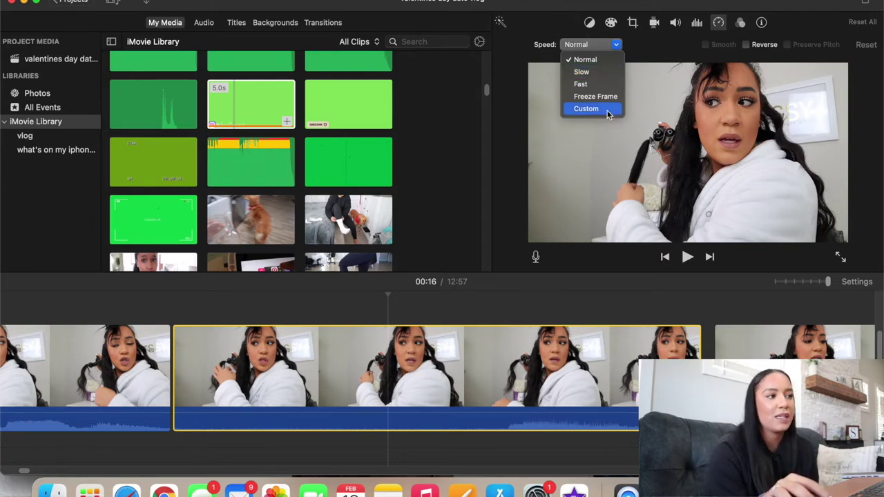
left_click(608, 84)
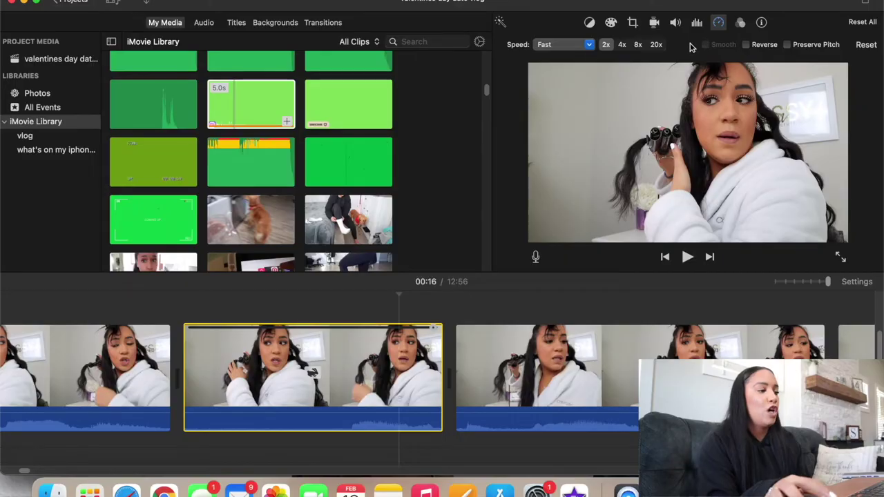
Step: Try the Slow speed at 25% on the sped-up clip at about 00:15 and play it
left_click(590, 45)
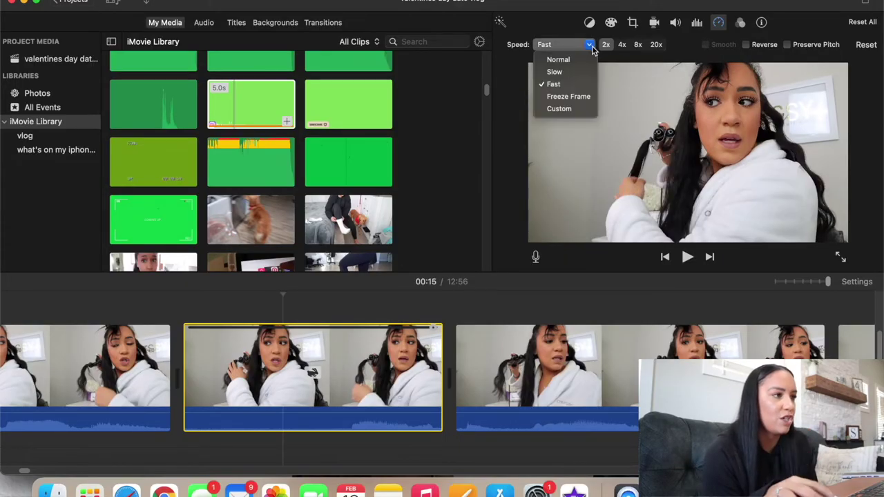
left_click(583, 72)
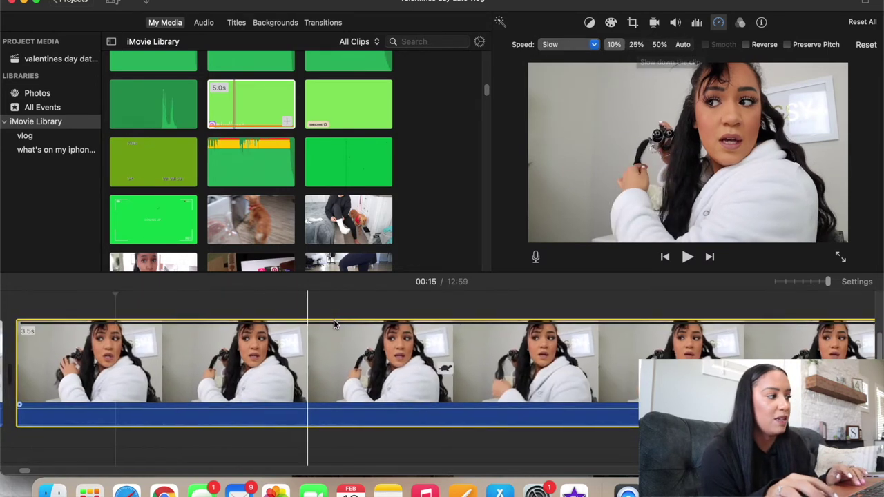
left_click(636, 44)
key("space")
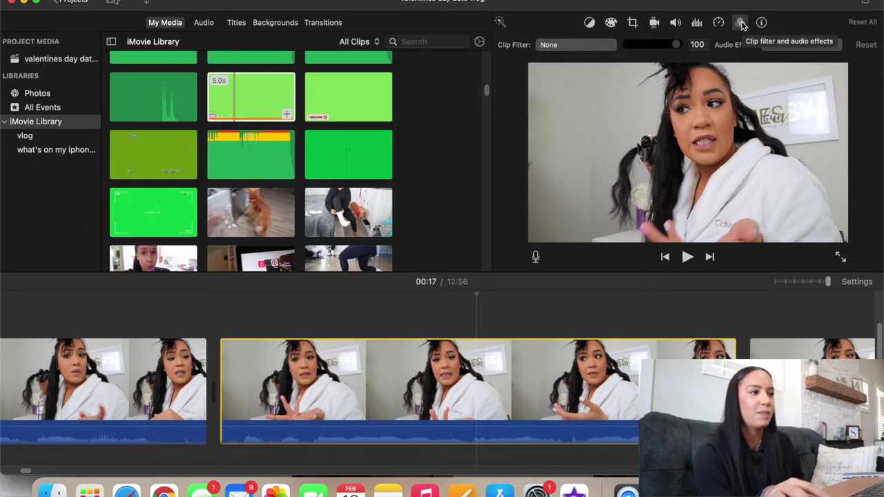
Step: Browse the clip filters for the clip at about 00:17 and the audio effects for the one at 00:19 without applying any
left_click(563, 47)
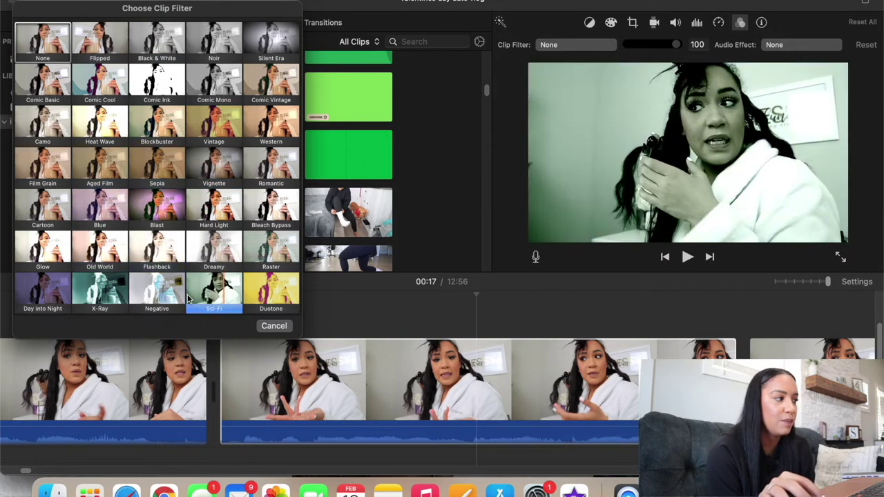
key("Escape")
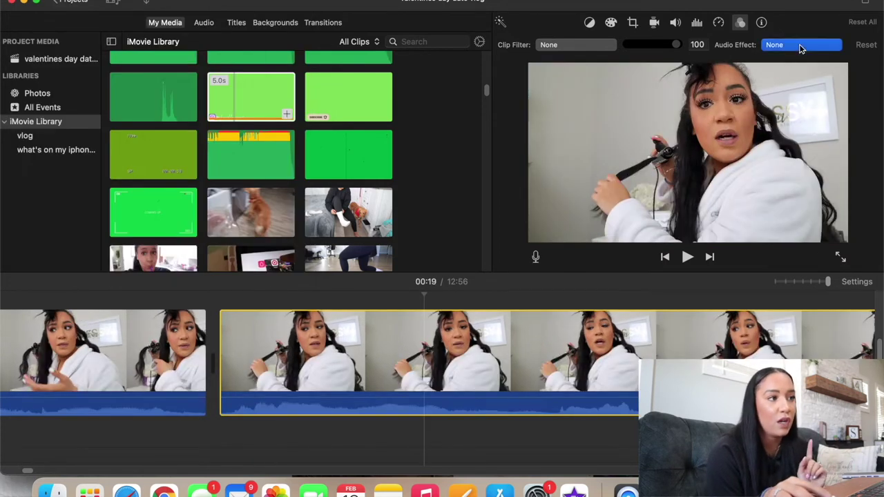
left_click(799, 46)
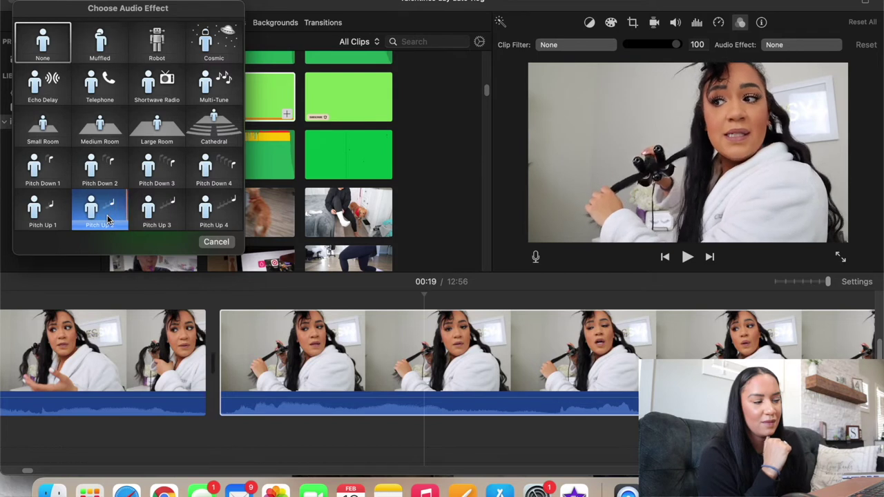
left_click(211, 242)
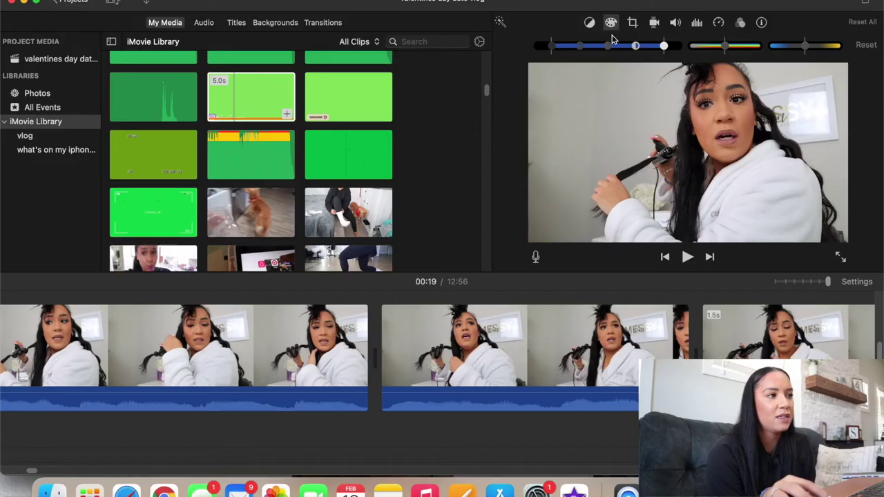
Step: Raise the highlights slightly in the color correction of the clip at about 00:23
left_click(487, 349)
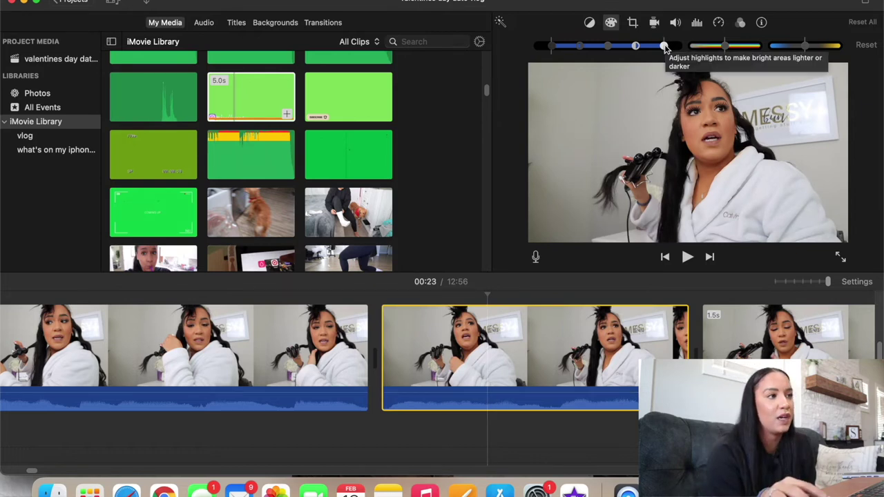
left_click_drag(664, 45, 667, 45)
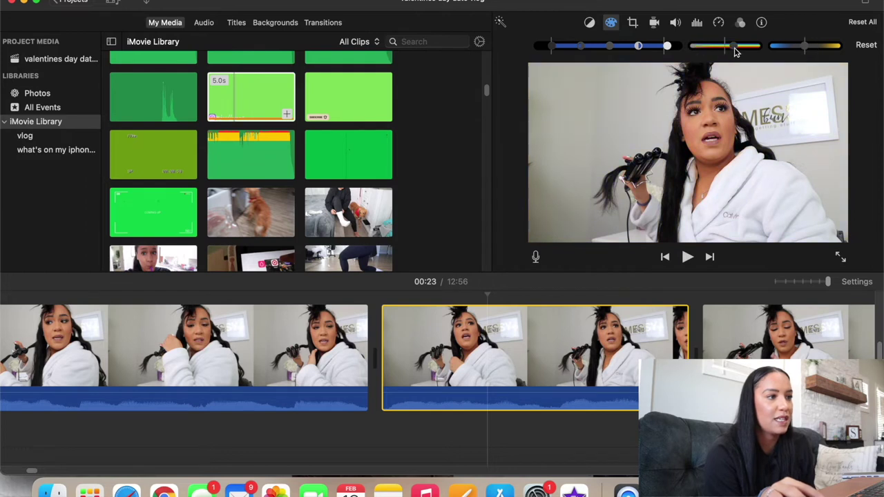
Step: Show the editing commands available for the 1.0 s clip at about 00:23, then dismiss them
key("super+minus")
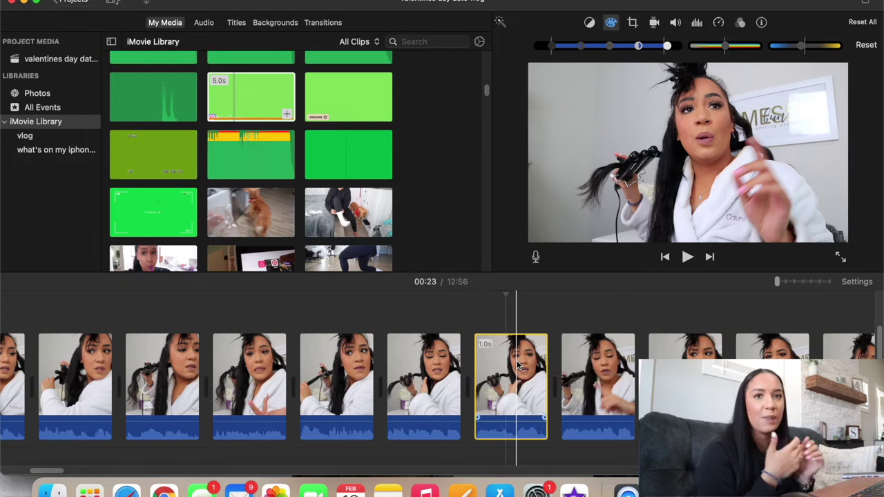
right_click(509, 370)
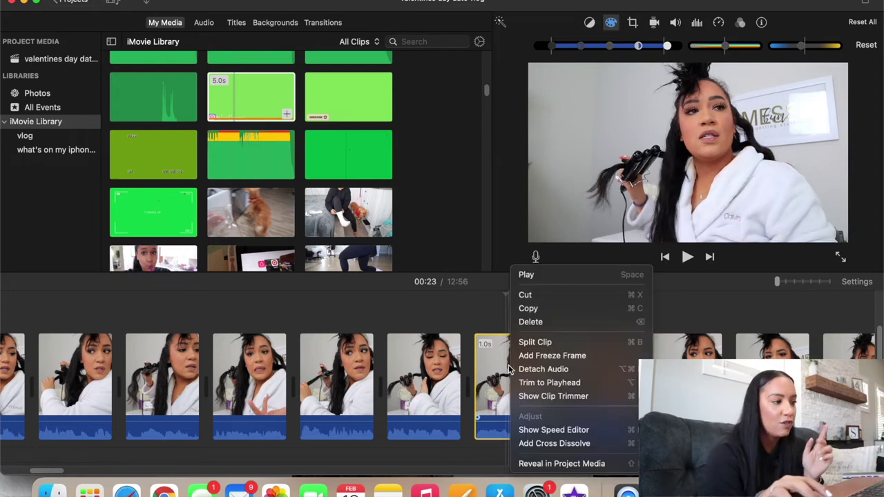
left_click(484, 375)
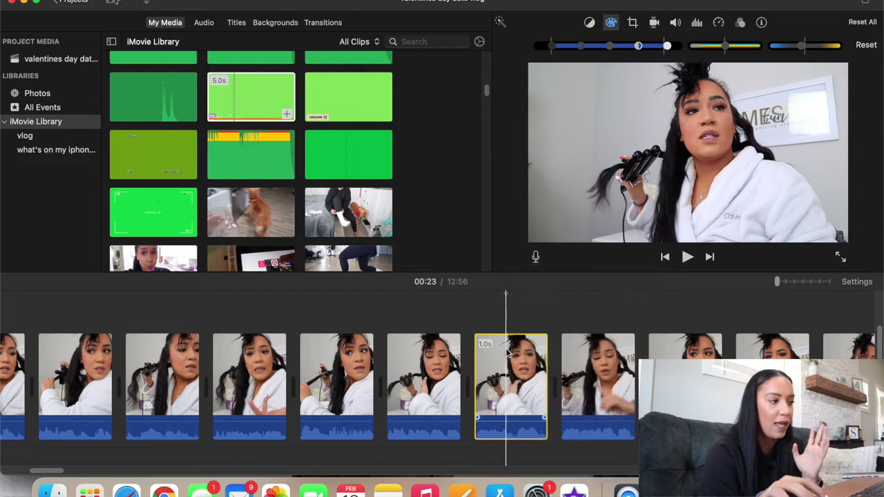
Step: Reduce the timeline's clip size to the minimum in the project settings and look along the clips up to the mirror scene
scroll(691, 373, "down", 1)
left_click(855, 283)
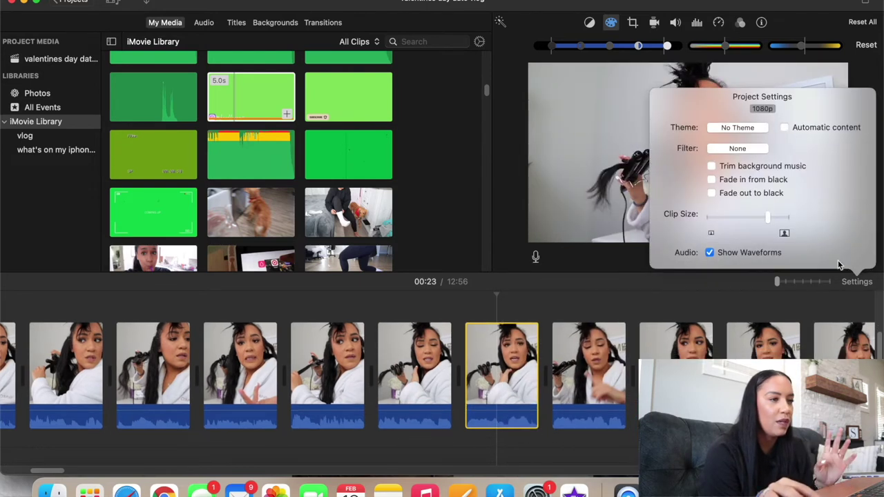
left_click_drag(770, 219, 720, 221)
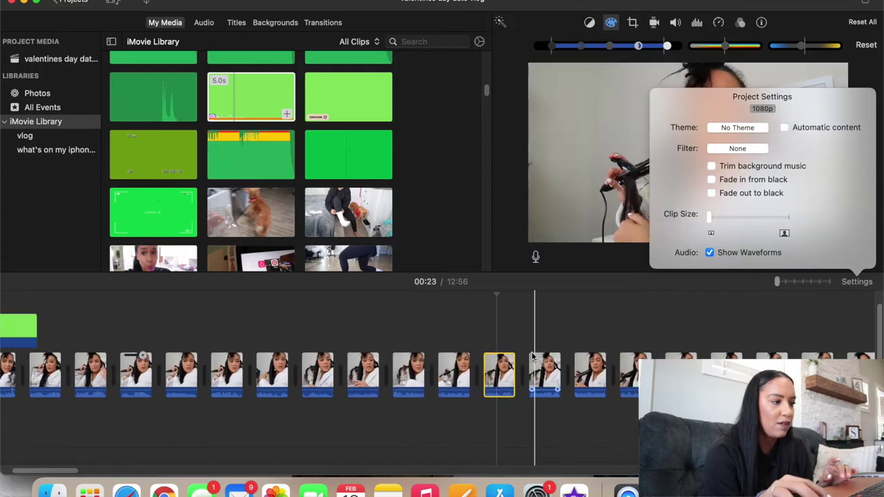
left_click(631, 383)
scroll(580, 380, "right", 5)
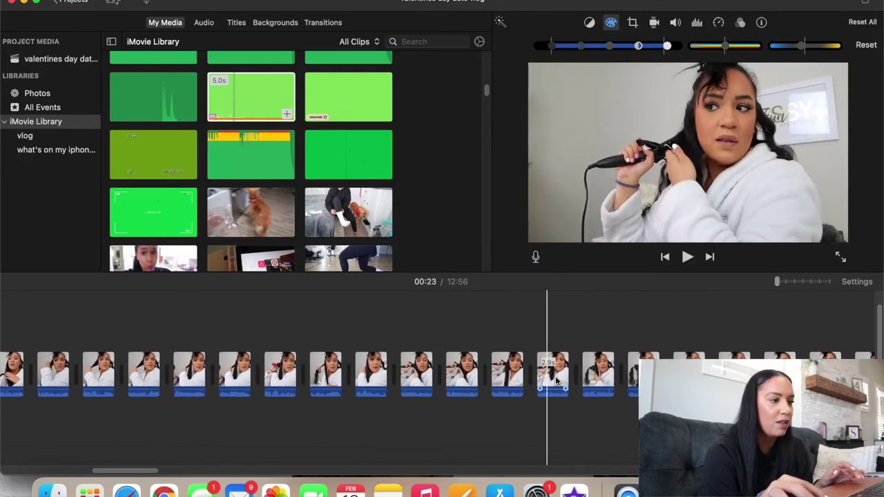
left_click_drag(502, 375, 558, 365)
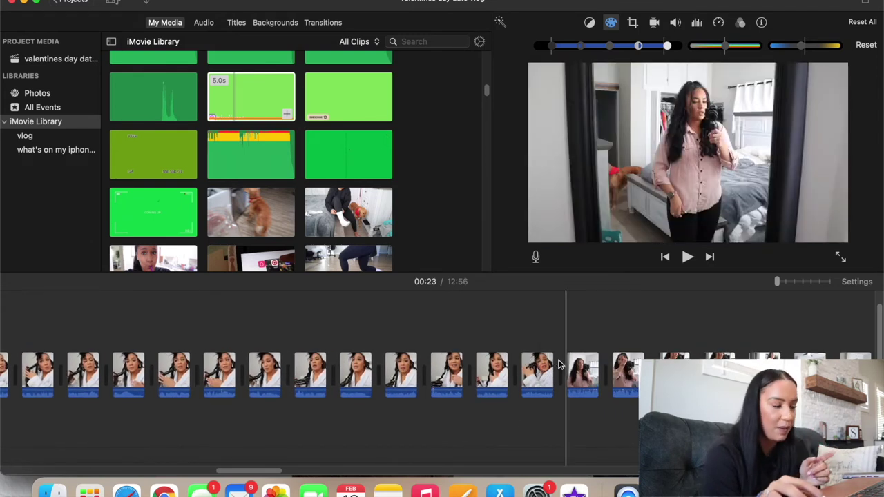
Step: Select the robe clips from the mirror scene back to the project start and paste only the copied color correction onto them
left_click_drag(558, 359, 191, 383)
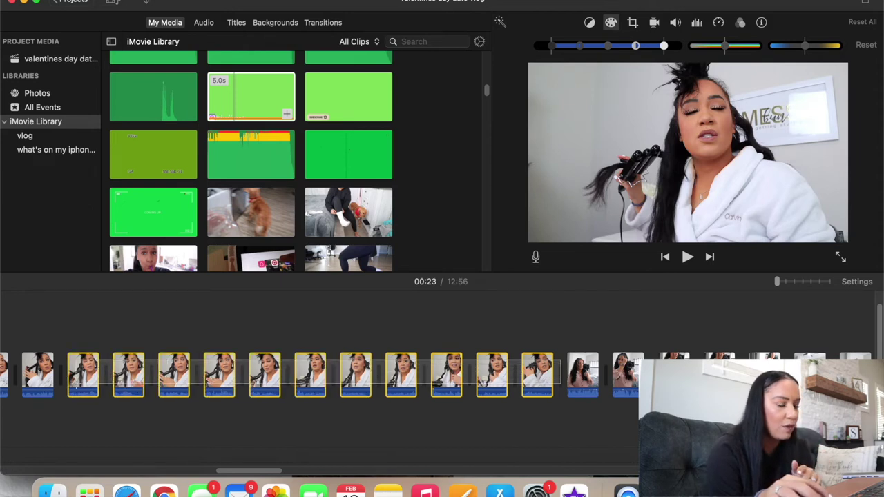
left_click_drag(4, 379, 21, 377)
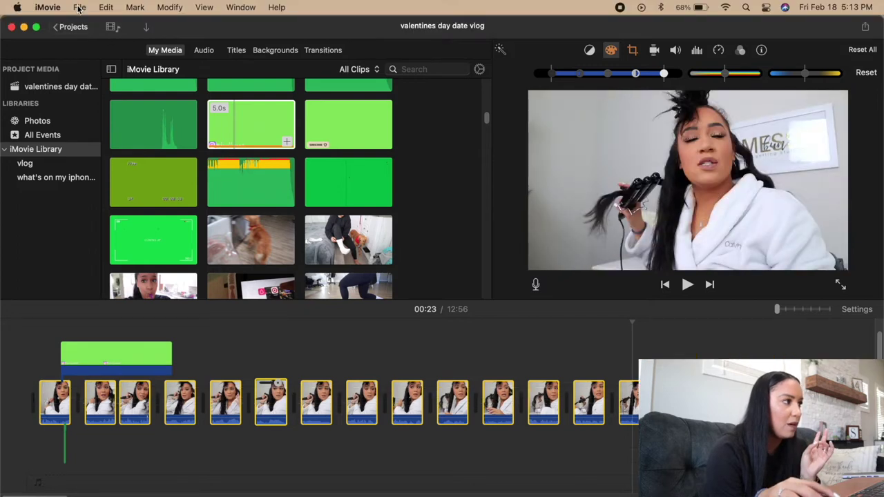
left_click(80, 7)
mouse_move(106, 5)
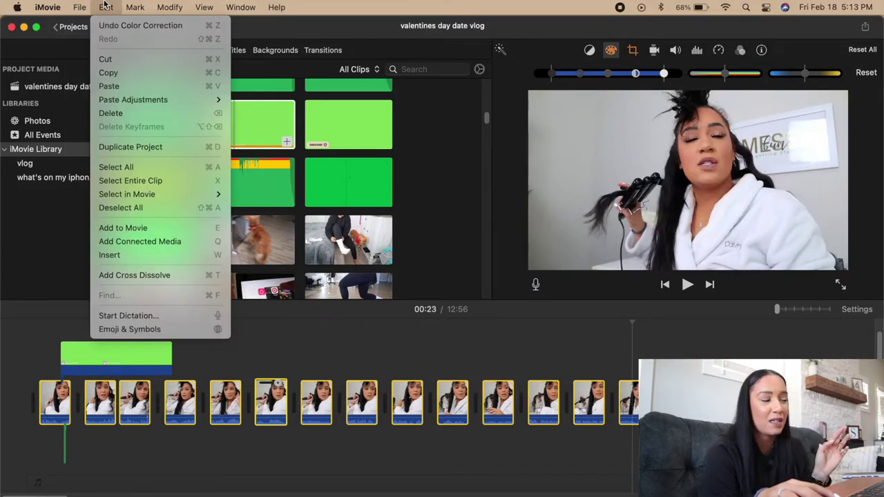
mouse_move(126, 102)
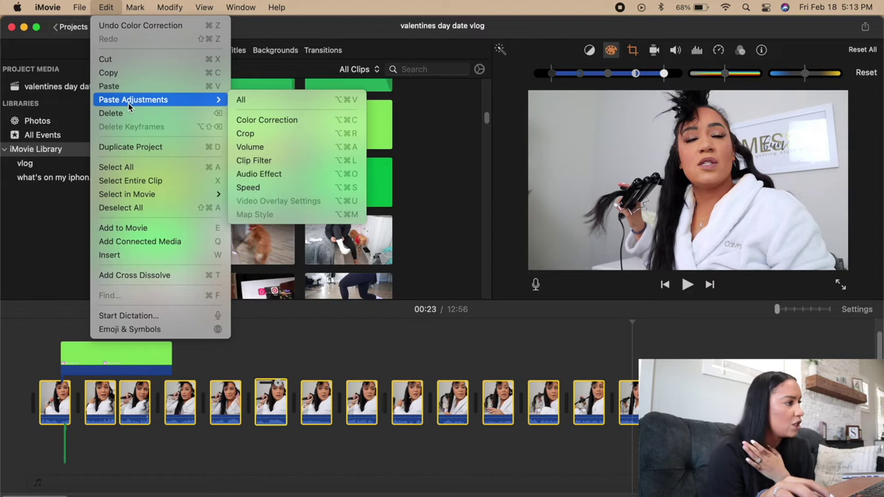
left_click(268, 120)
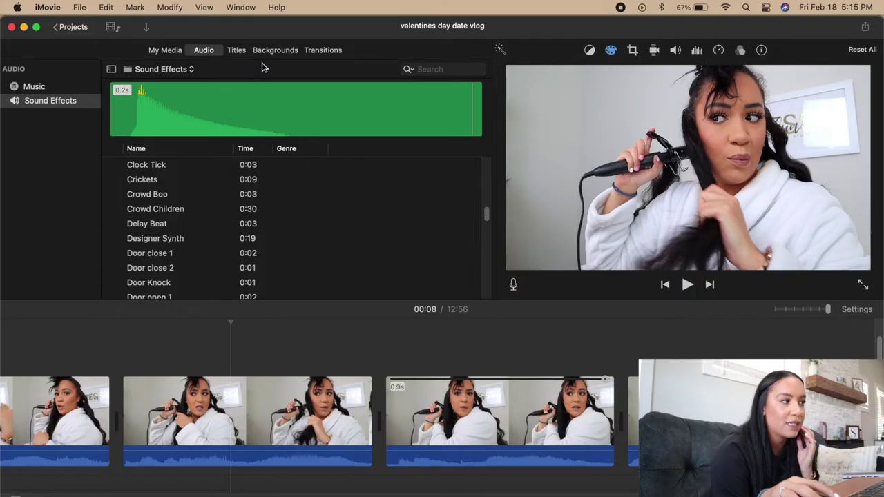
Step: Browse the available title styles through to the scrolling-text one near the end of the list
left_click(235, 51)
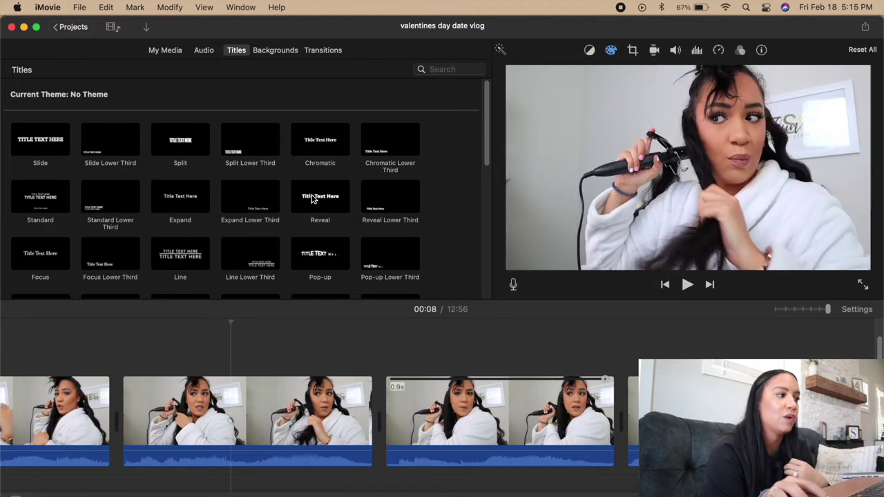
scroll(400, 200, "down", 10)
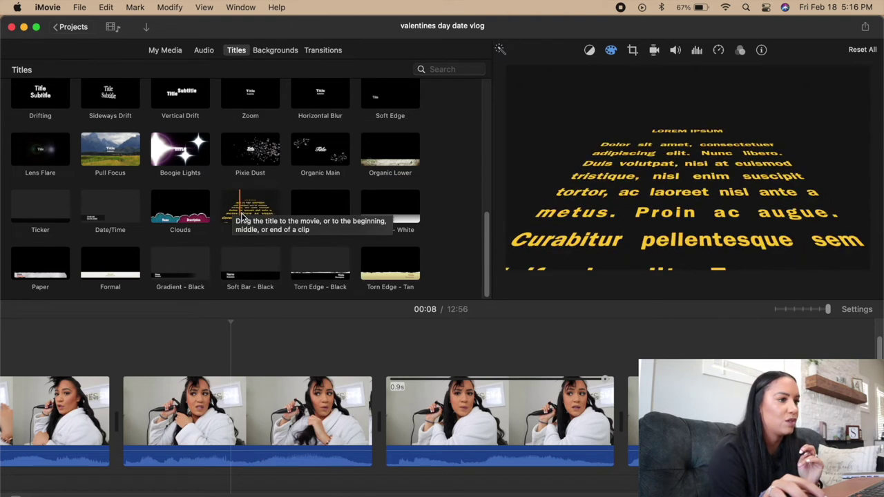
Step: Insert the Black background before the 0.9 s clip at about 00:09 and place that clip over it as an overlay
left_click(266, 51)
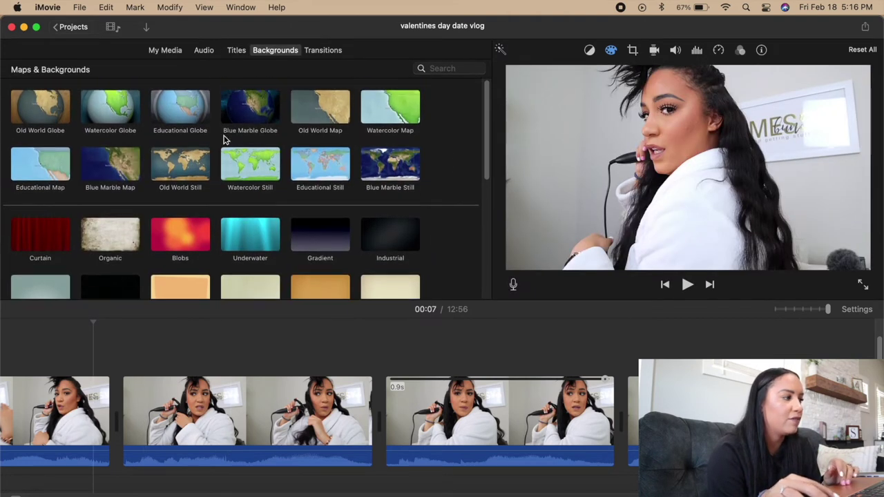
scroll(450, 229, "down", 8)
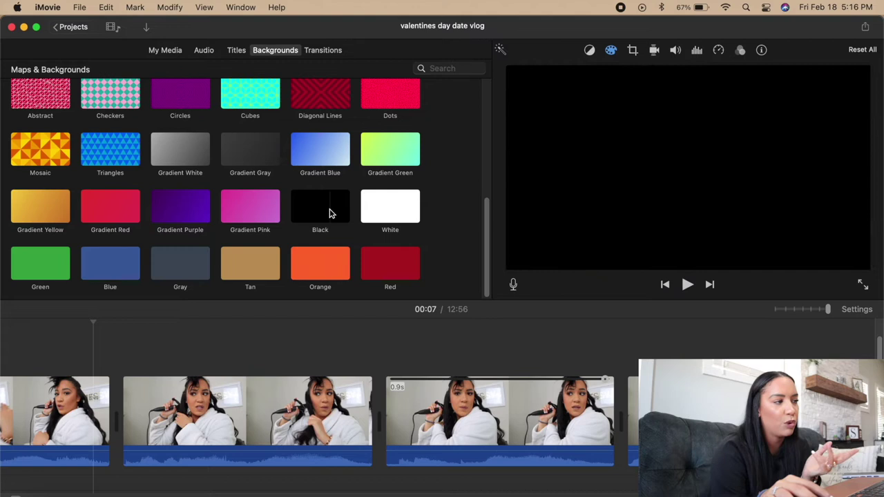
left_click_drag(314, 212, 377, 395)
scroll(289, 377, "right", 5)
left_click_drag(536, 373, 235, 347)
Step: Split the black background at the end of the overlaid clip and delete the excess part
key("super+b")
left_click(485, 408)
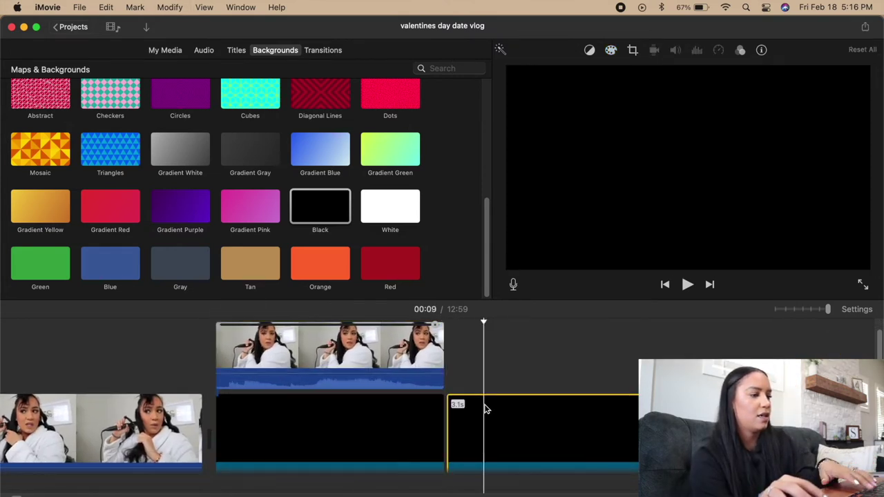
key("Delete")
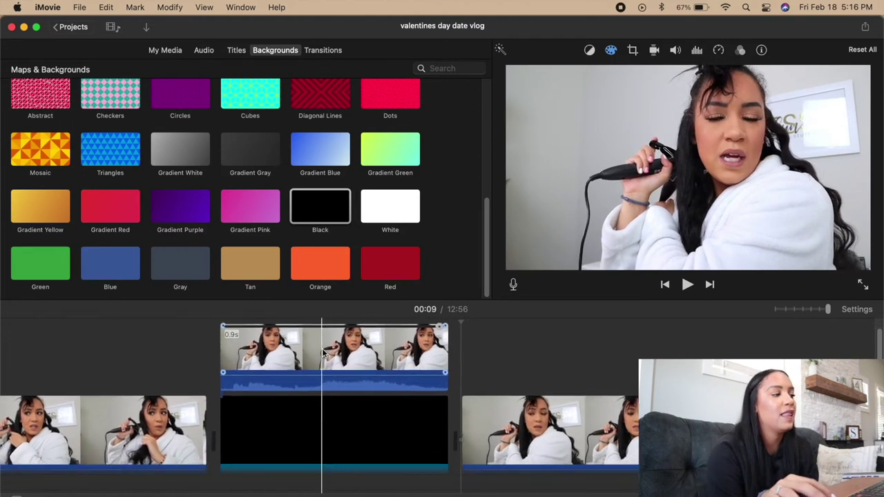
Step: Set the 0.9 s overlay clip to Picture in Picture, then enlarge and center it so a black border frames it
left_click(322, 352)
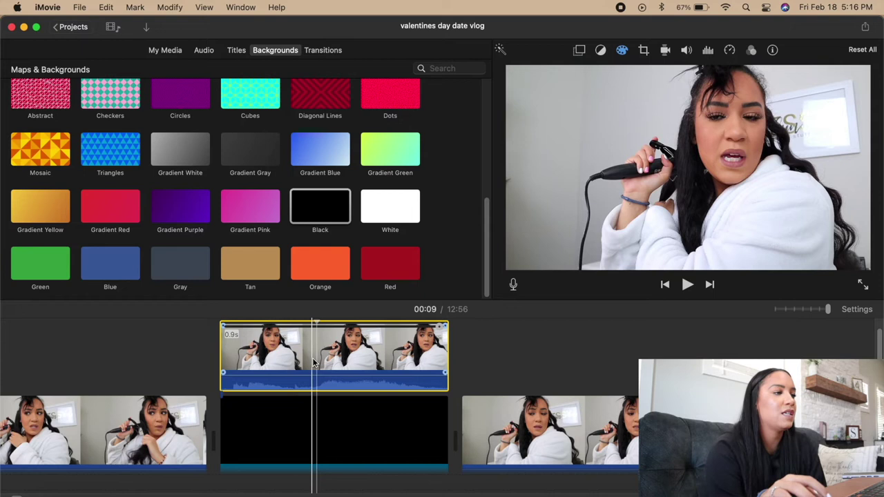
left_click(579, 51)
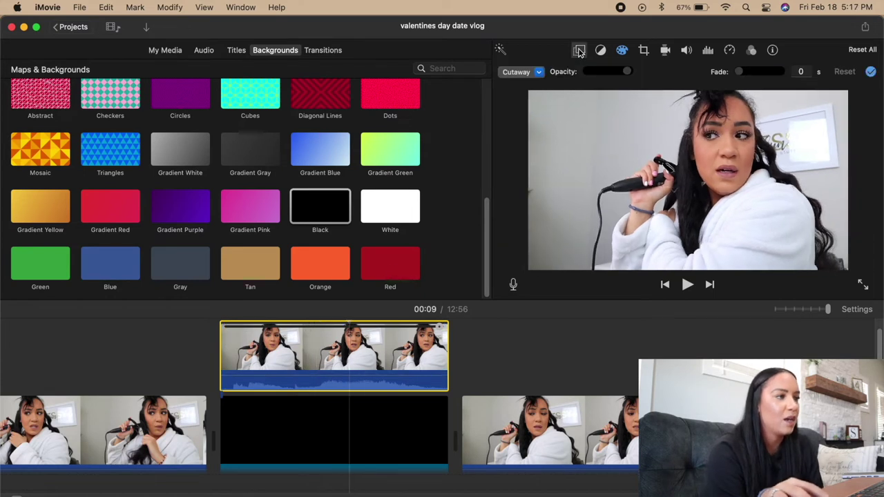
left_click(539, 72)
left_click(550, 125)
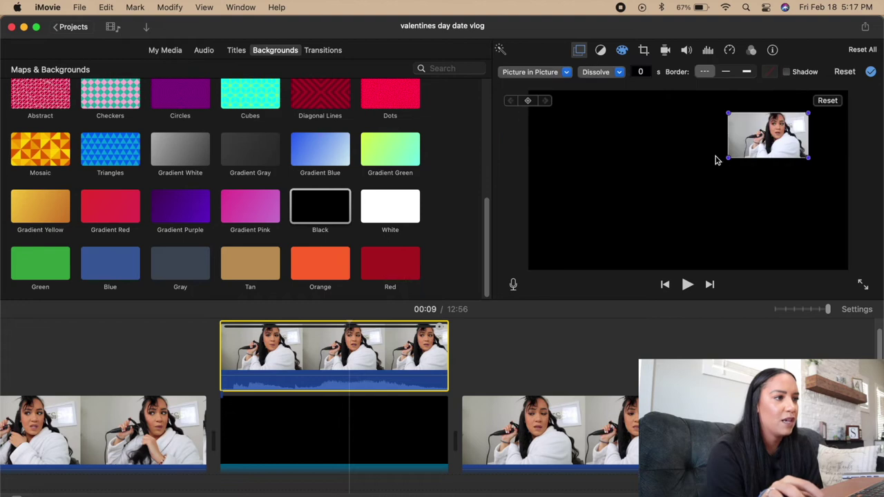
left_click_drag(599, 241, 549, 261)
left_click_drag(677, 185, 680, 179)
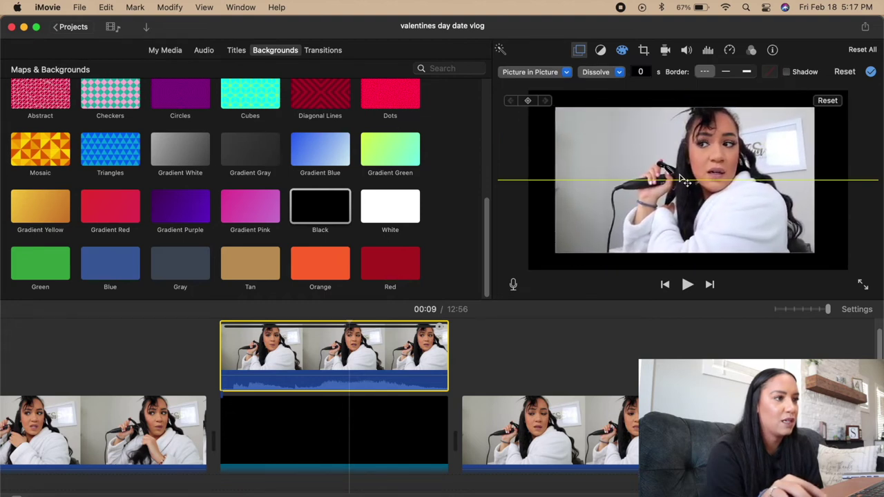
Step: Play back the black-framed picture-in-picture section from just before the overlay clip
left_click(197, 365)
key("space")
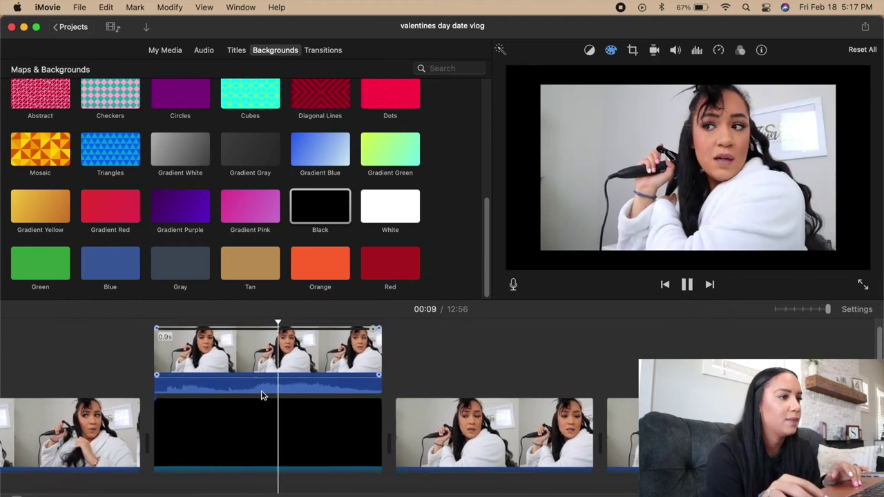
key("space")
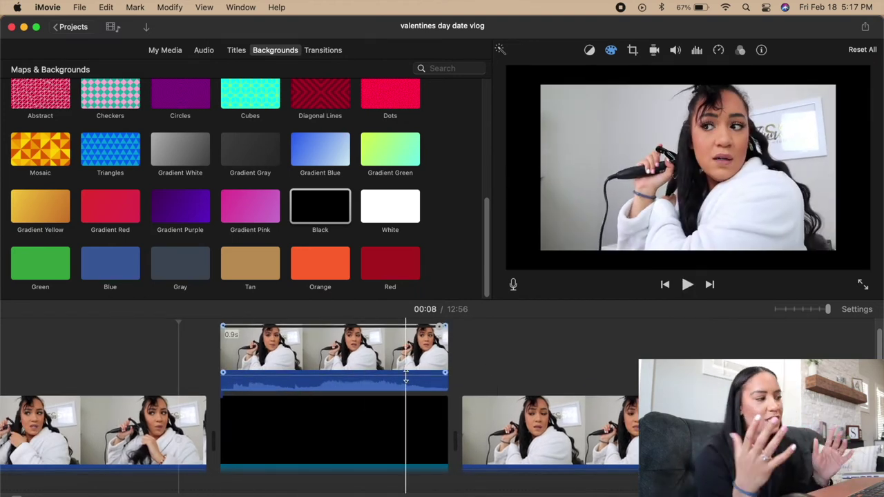
key("space")
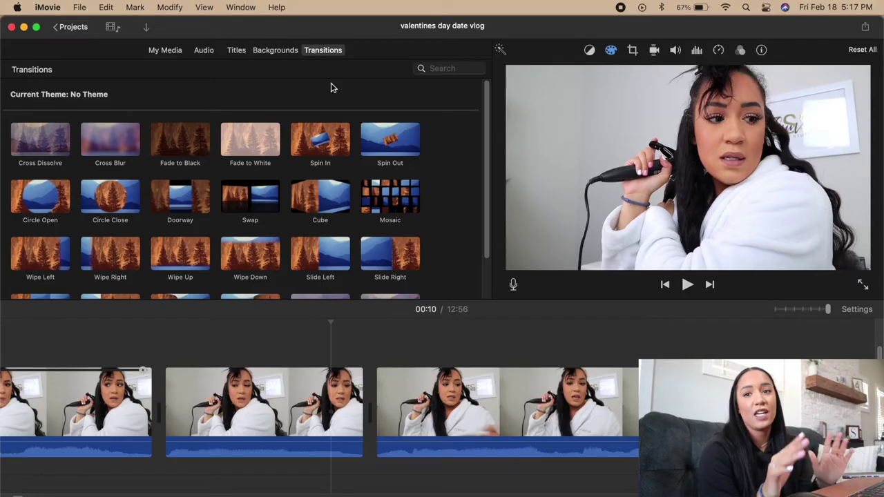
Step: Add a Cross Zoom transition at the cut between the last robe clip and the first mirror clip, at about 02:36
scroll(332, 364, "down", 5)
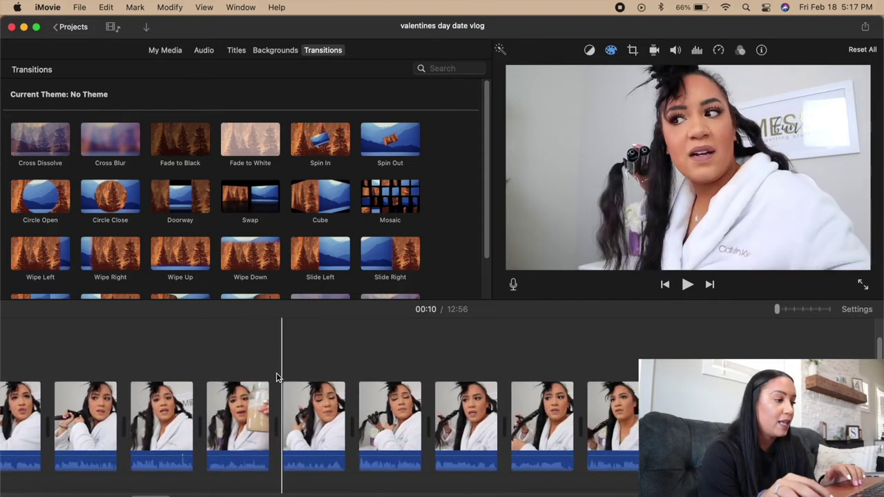
scroll(338, 375, "down", 3)
scroll(311, 373, "left", 5)
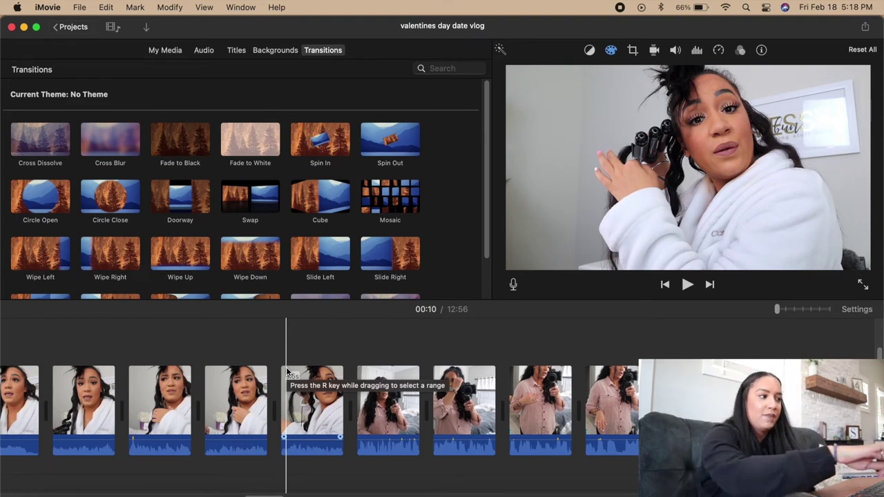
left_click(356, 370)
left_click_drag(775, 312, 827, 310)
scroll(428, 166, "down", 2)
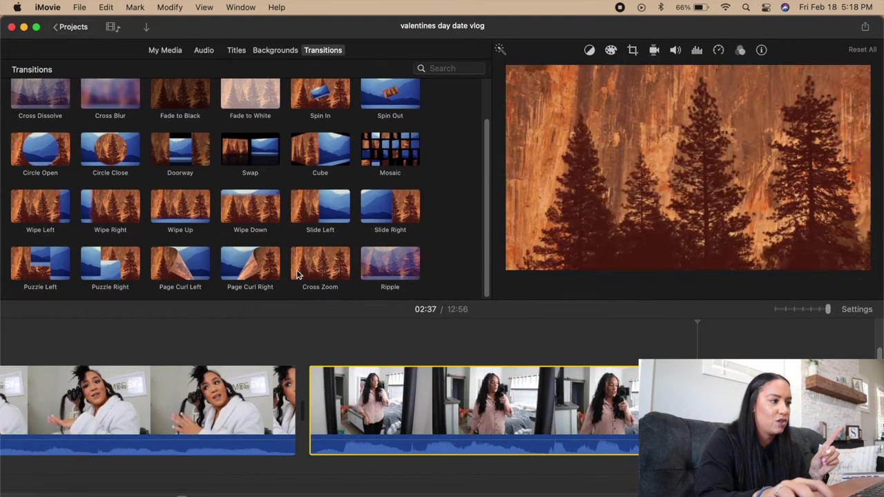
scroll(311, 179, "up", 2)
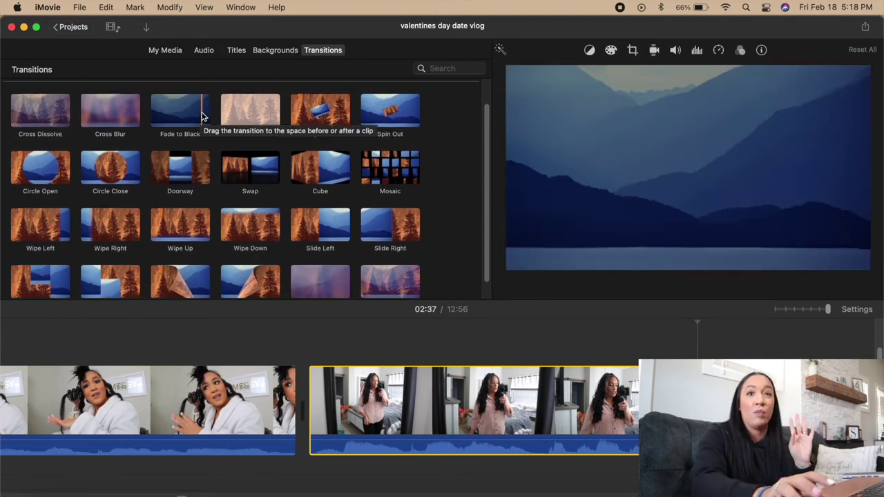
scroll(311, 173, "down", 2)
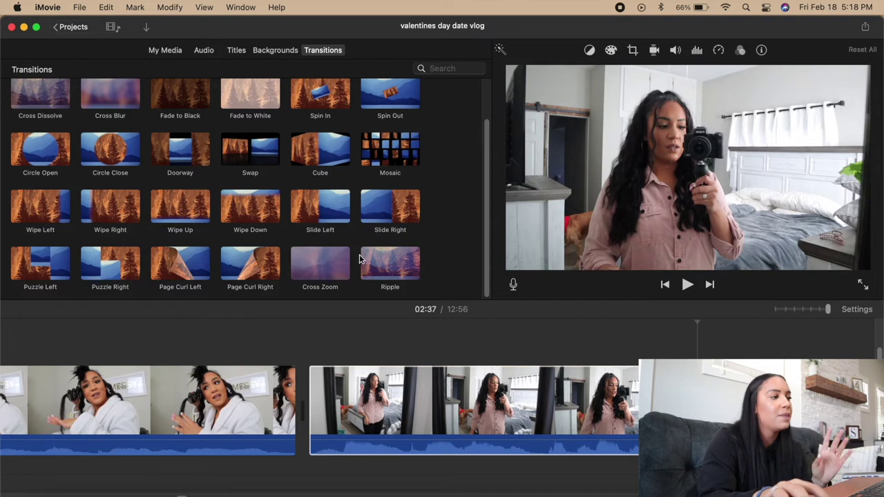
left_click(337, 264)
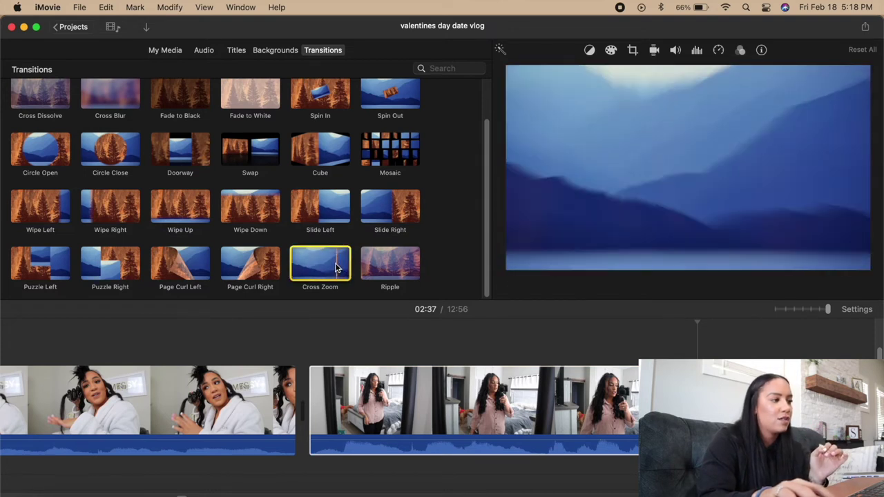
mouse_move(313, 268)
left_mouse_down()
mouse_move(325, 279)
mouse_move(312, 389)
left_mouse_up()
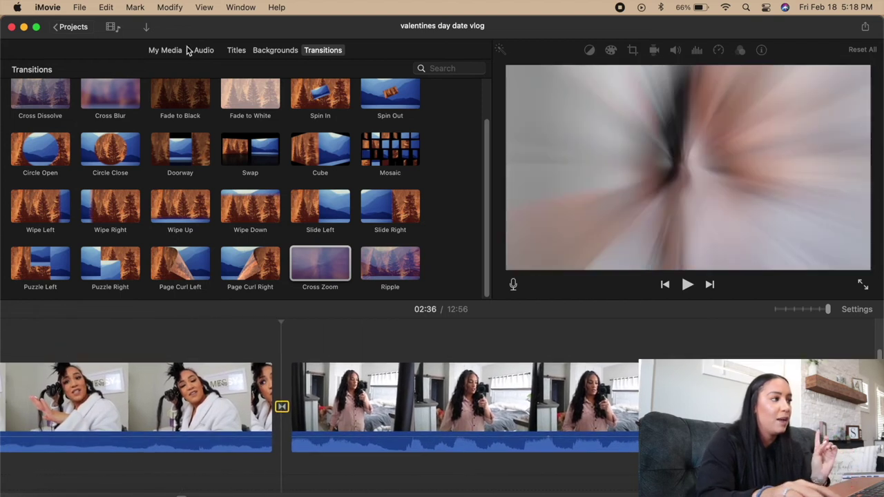
Step: Place the 0.5 s sound effect from the iMovie Library beneath the Cross Zoom transition at about 02:36
left_click(177, 52)
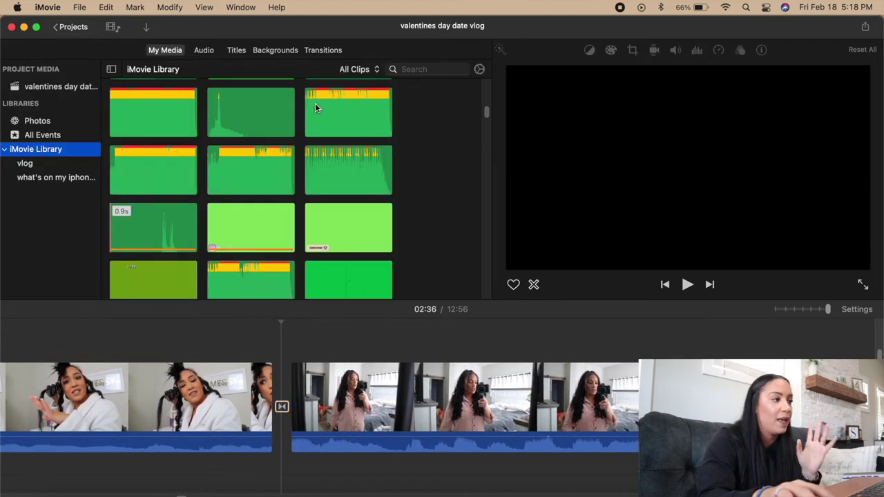
scroll(409, 173, "up", 2)
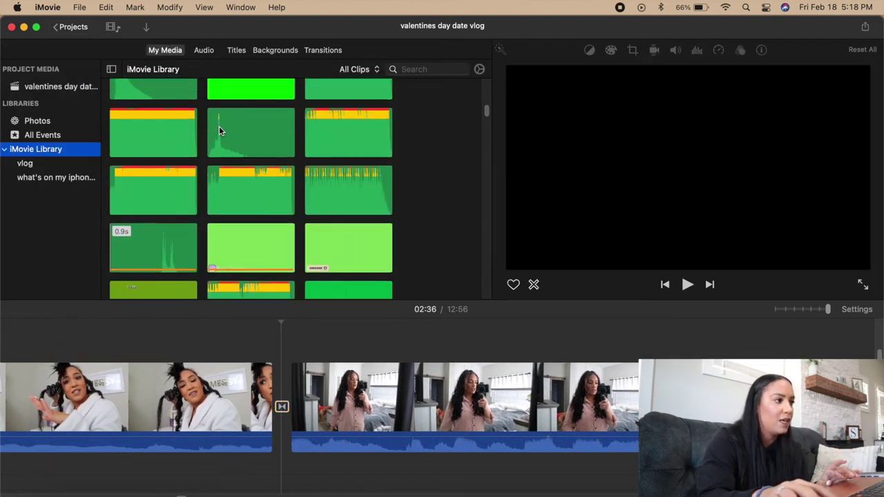
scroll(277, 173, "down", 2)
left_click_drag(250, 104, 284, 462)
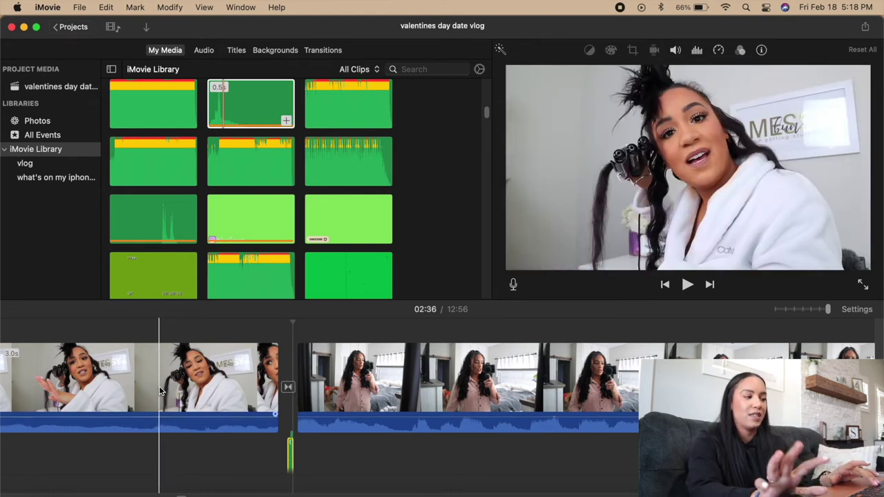
Step: Play back the Cross Zoom transition with its sound effect, from the robe clip into the mirror scene
left_click(159, 391)
key("space")
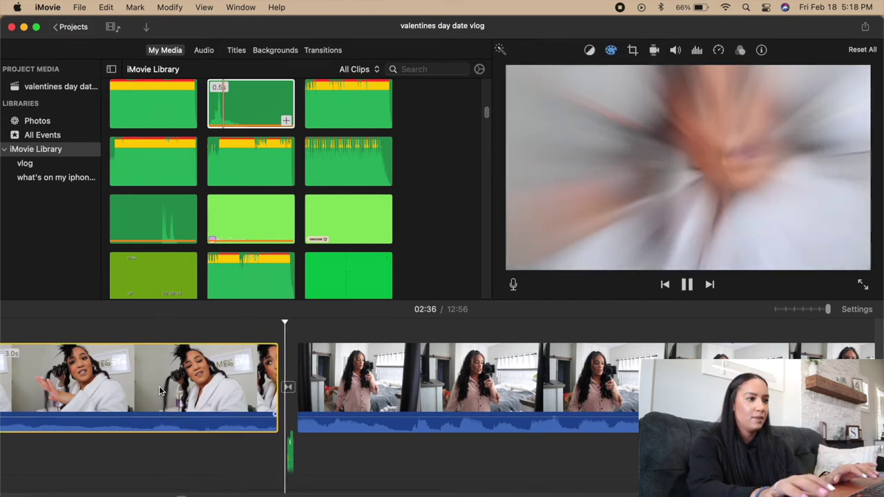
scroll(208, 397, "right", 2)
key("space")
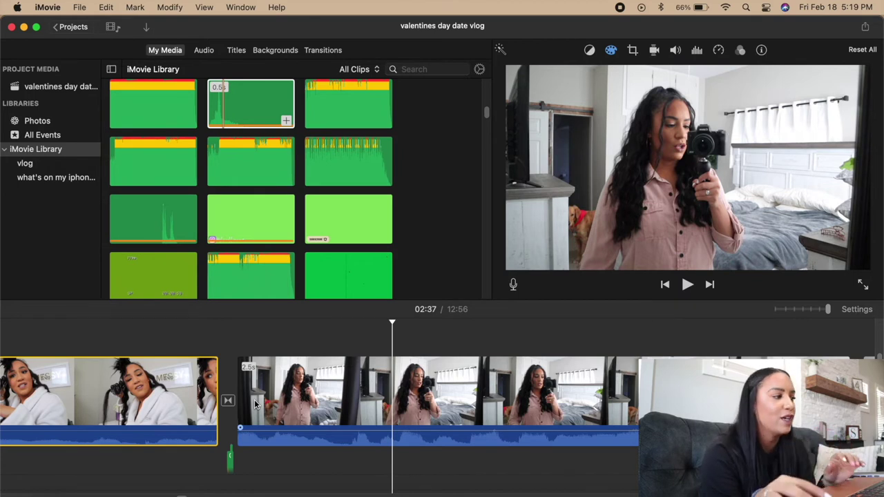
Step: Detach the audio from the 1.8 s clip at about 00:17
left_click(74, 380)
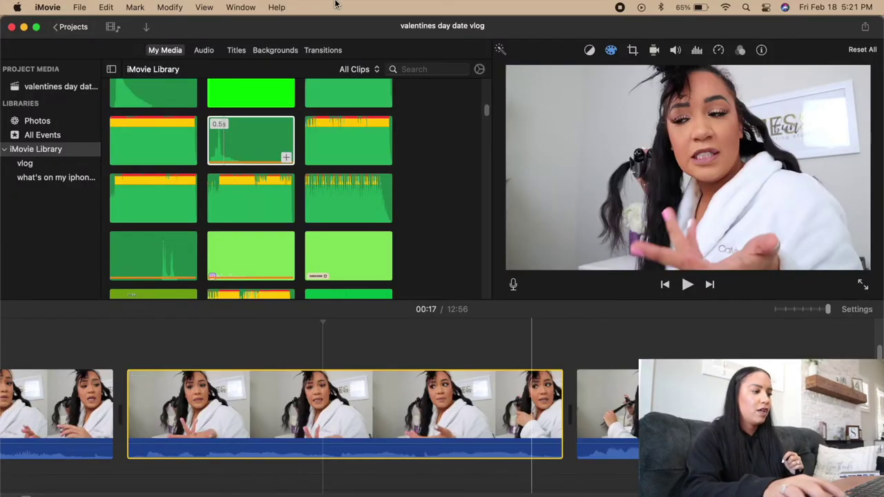
right_click(337, 394)
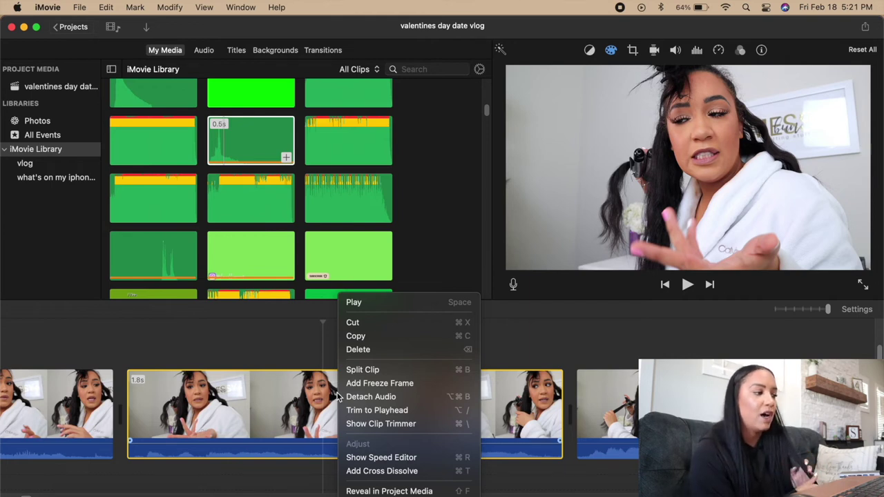
left_click(354, 395)
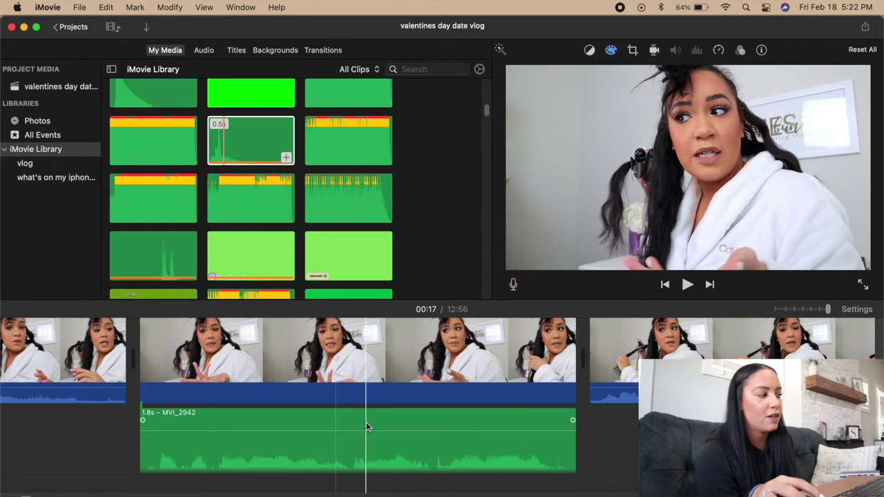
Step: Look at the end of the timeline, from the last talking clip to the 10.0 s end-screen clip at about 12:44
scroll(132, 446, "left", 2)
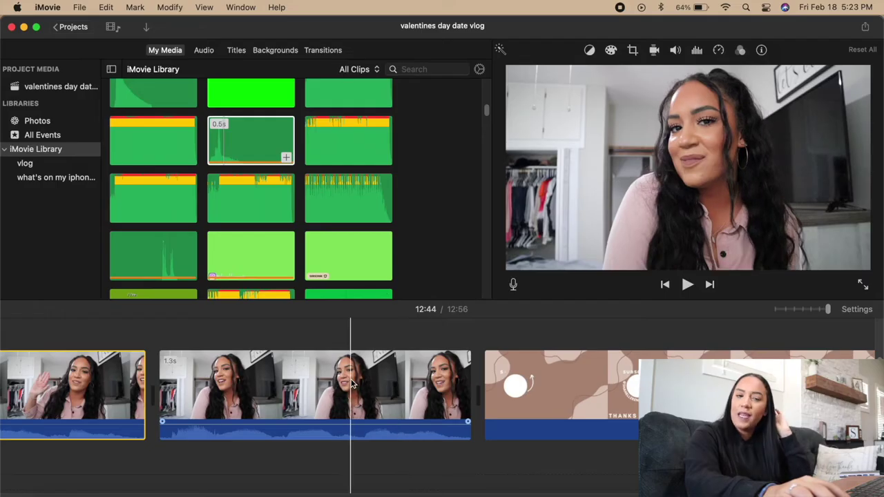
scroll(360, 394, "right", 5)
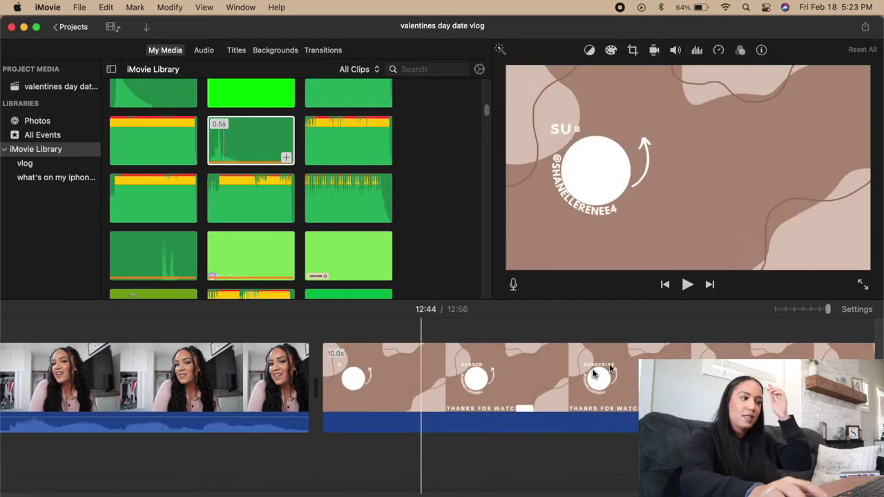
Step: Skim through the 10.0 s end-screen clip and return to the last talking clips before it
scroll(335, 380, "right", 7)
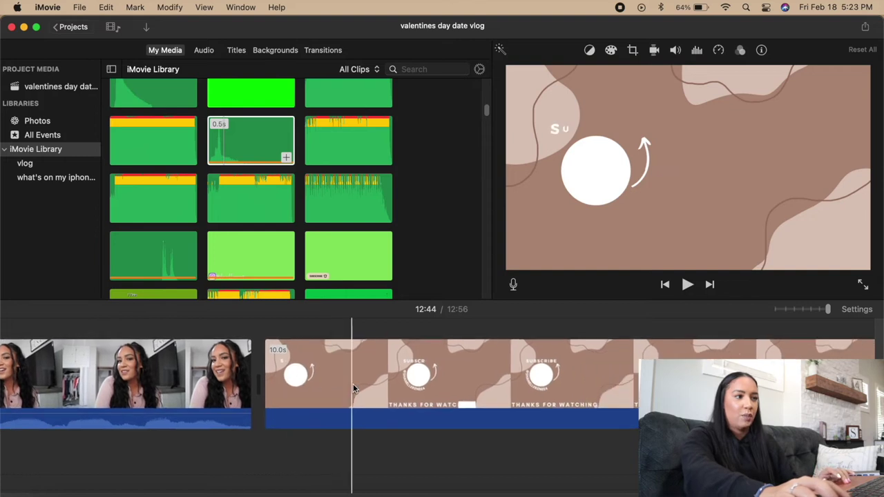
scroll(532, 408, "left", 2)
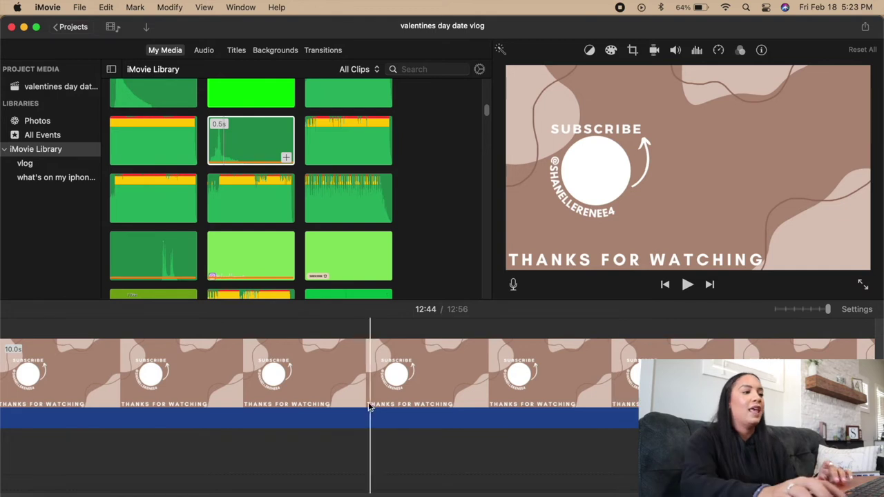
scroll(380, 414, "down", 2)
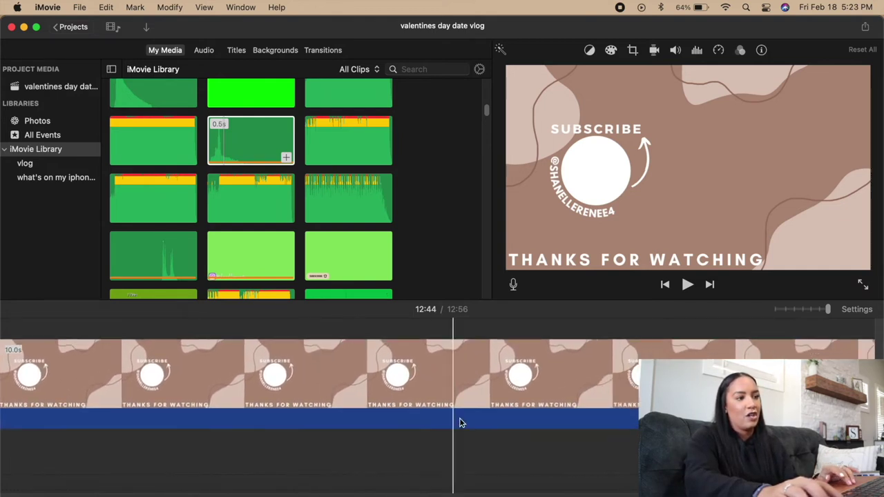
scroll(602, 410, "down", 2)
scroll(489, 386, "left", 5)
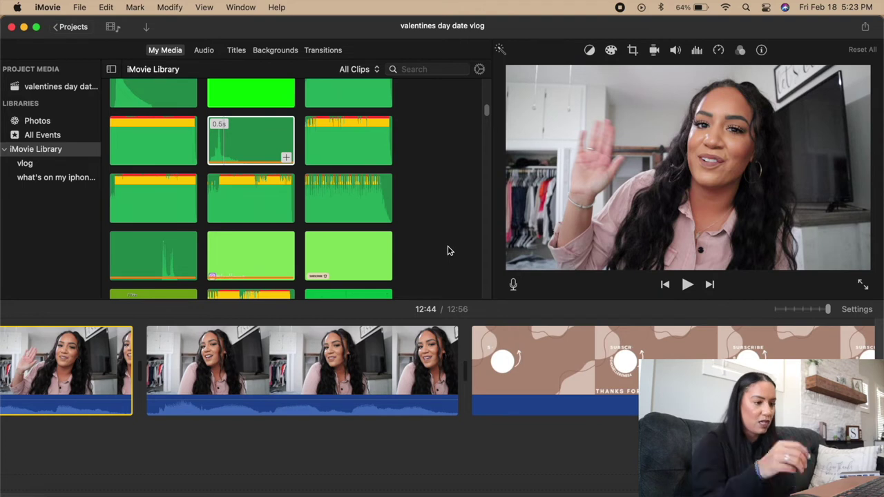
Step: Switch to Finder's Thematic music folder and try to bring the MYSM song into the background music track at the timeline's start
key("super+Tab")
scroll(438, 257, "down", 6)
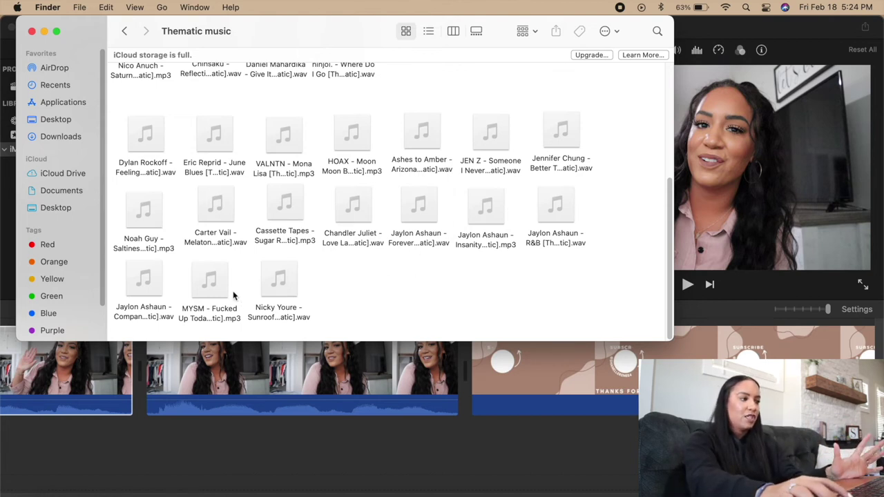
left_click_drag(200, 282, 75, 443)
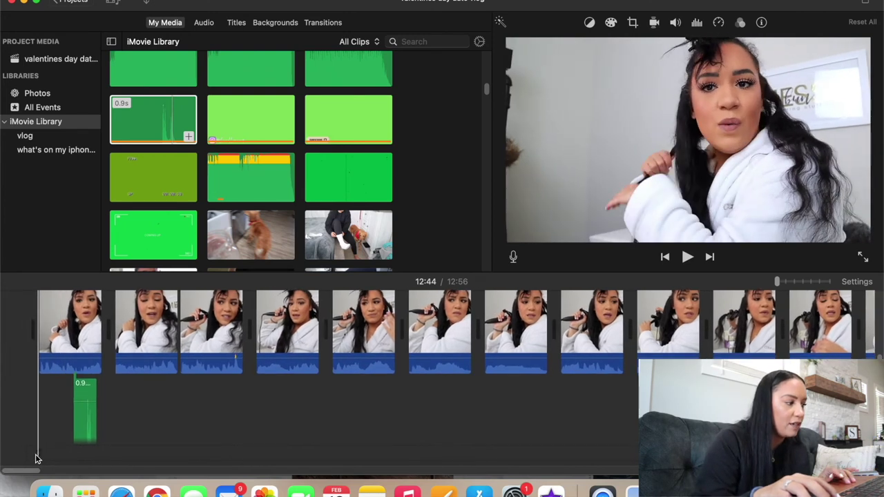
left_click_drag(29, 458, 236, 465)
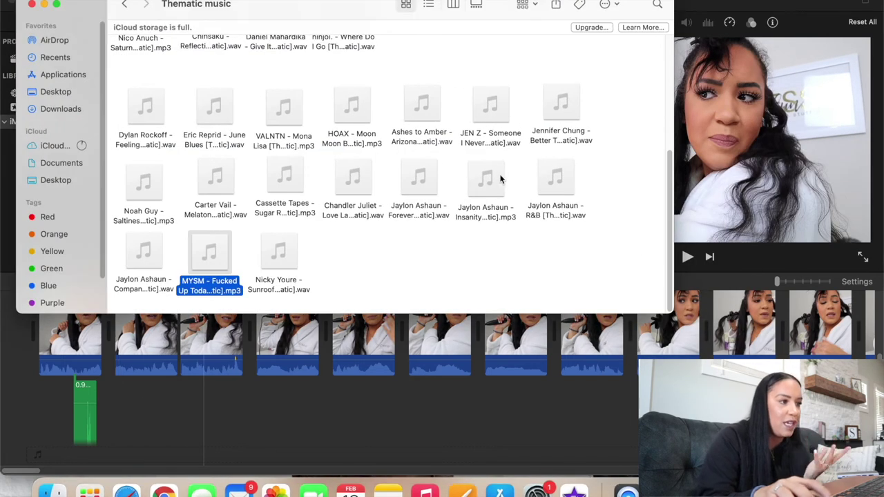
Step: Add the Jaylon Ashaun - Insanity song from the Thematic music folder as background music at the timeline's start, and look along it
mouse_move(487, 178)
left_mouse_down()
mouse_move(465, 183)
mouse_move(178, 404)
mouse_move(95, 452)
mouse_move(60, 460)
left_mouse_up()
left_click(125, 340)
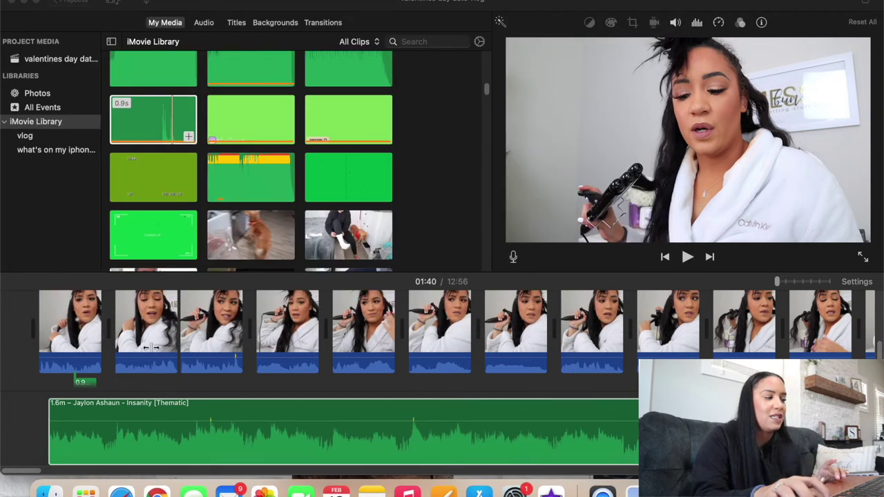
scroll(276, 373, "down", 3)
left_click(444, 401)
scroll(455, 397, "up", 3)
scroll(456, 397, "right", 5)
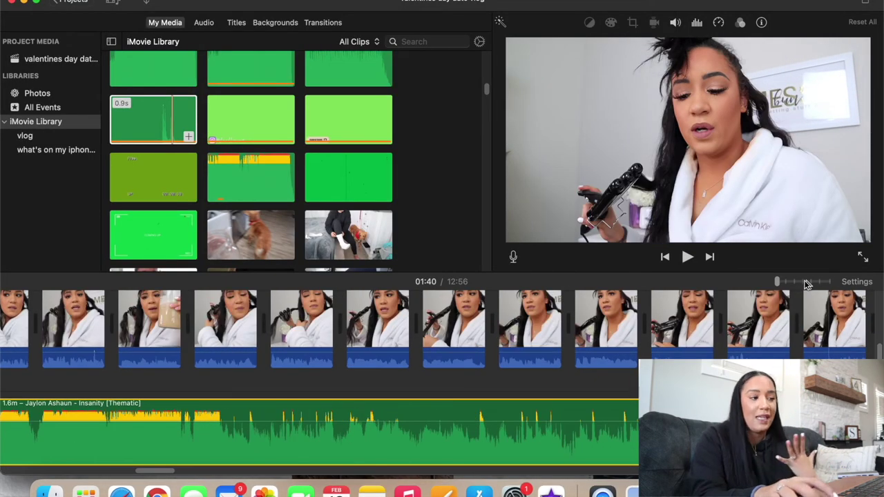
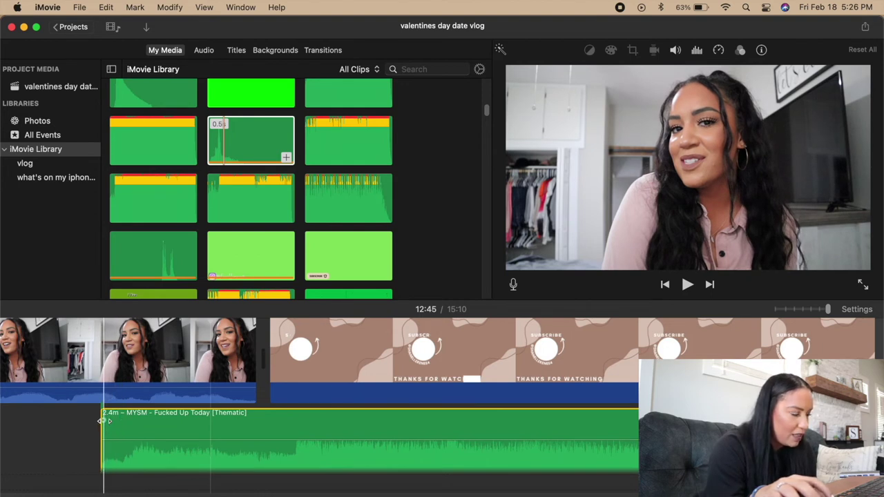
Step: Add a fade-in of a little over 1 s to the MYSM song beneath the last talking clip, and play it into the end screen
left_click_drag(326, 421, 381, 420)
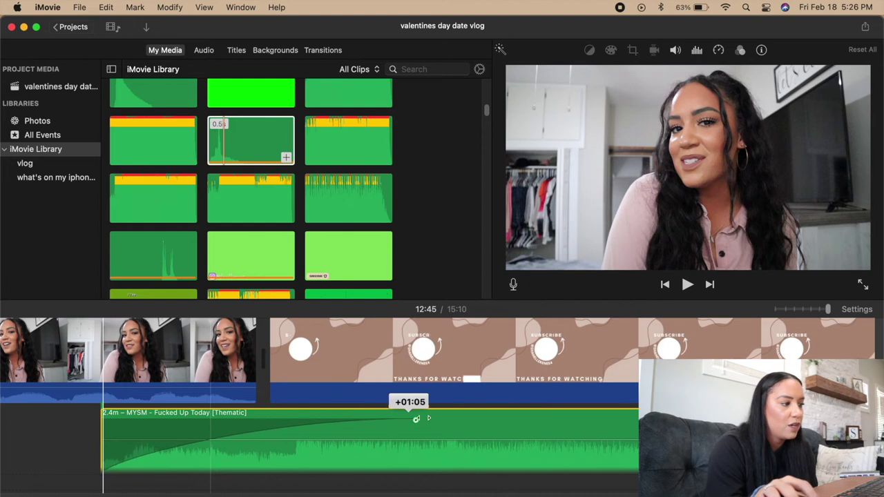
left_click_drag(442, 418, 442, 418)
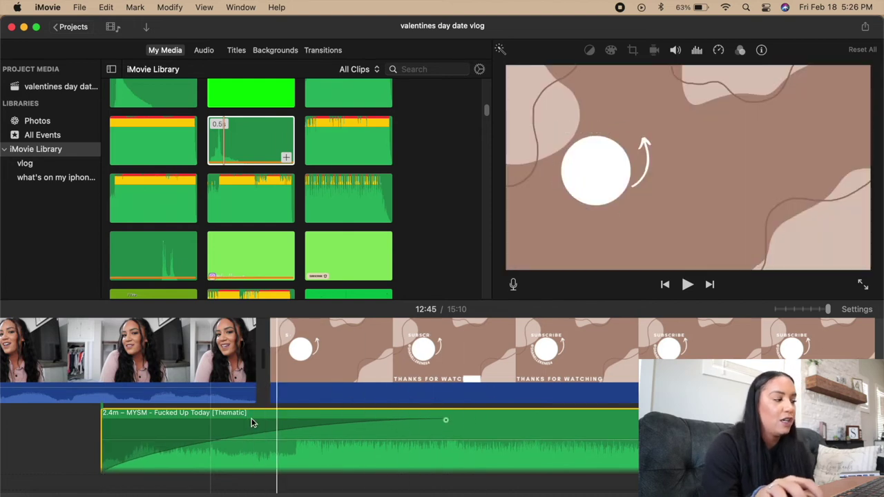
scroll(35, 373, "left", 2)
key("space")
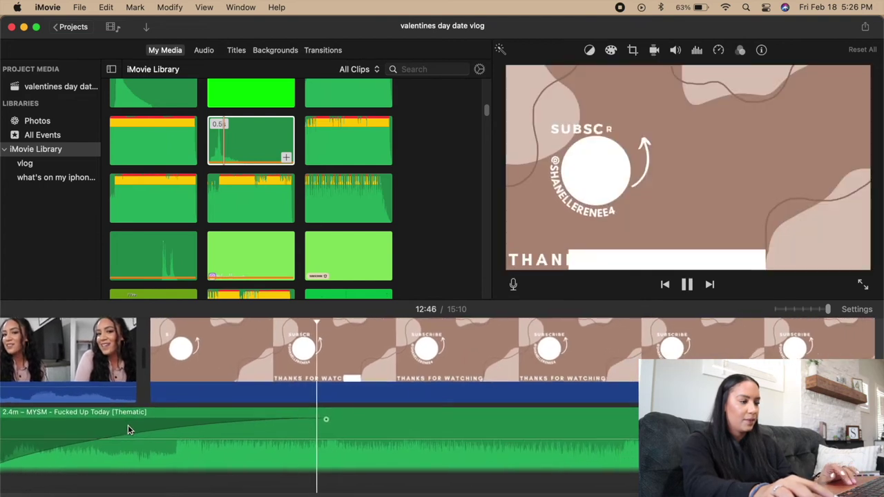
scroll(316, 413, "down", 2)
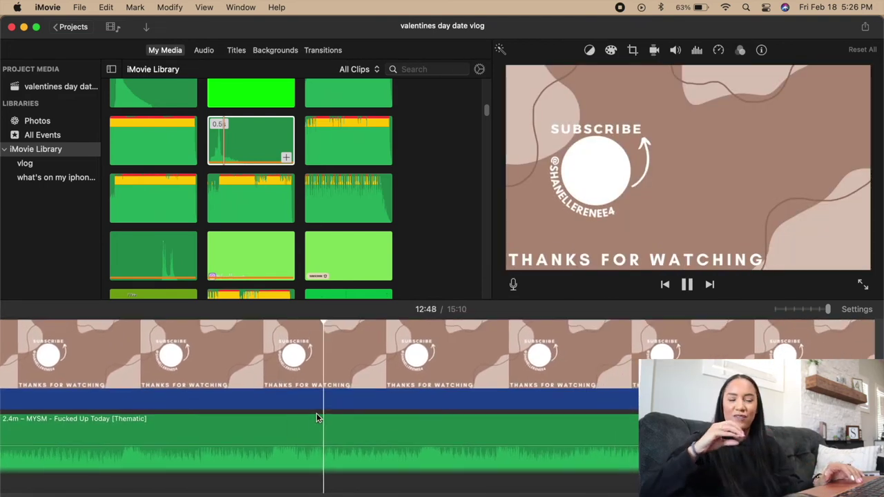
scroll(414, 387, "right", 3)
key("space")
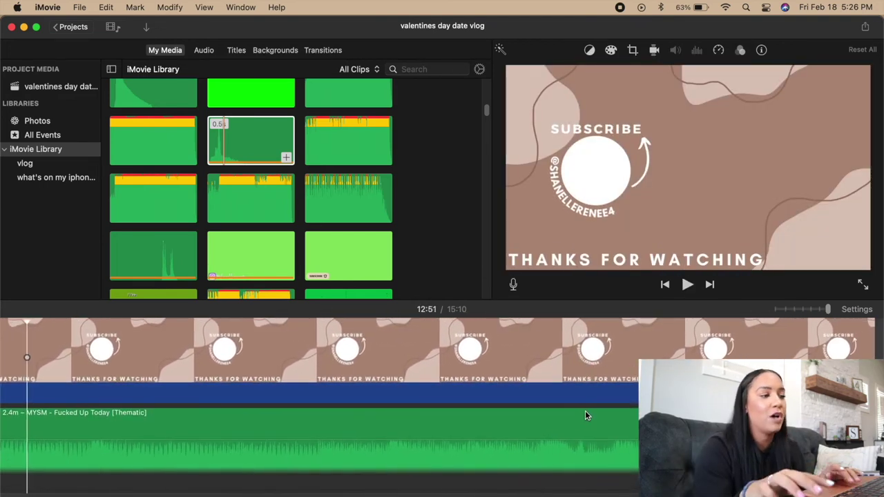
Step: Split the MYSM song at the end of the end-screen clip and delete the 2.2 m remainder
scroll(582, 409, "right", 3)
scroll(384, 408, "right", 3)
scroll(495, 419, "up", 1)
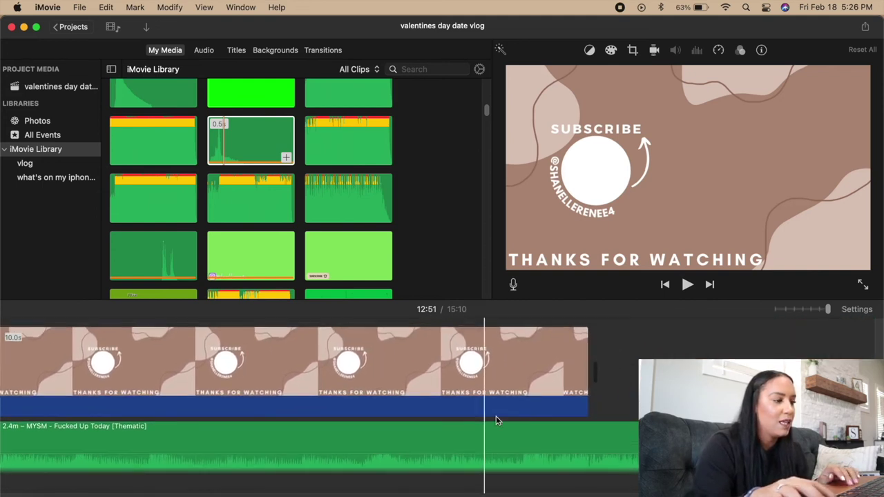
key("super+b")
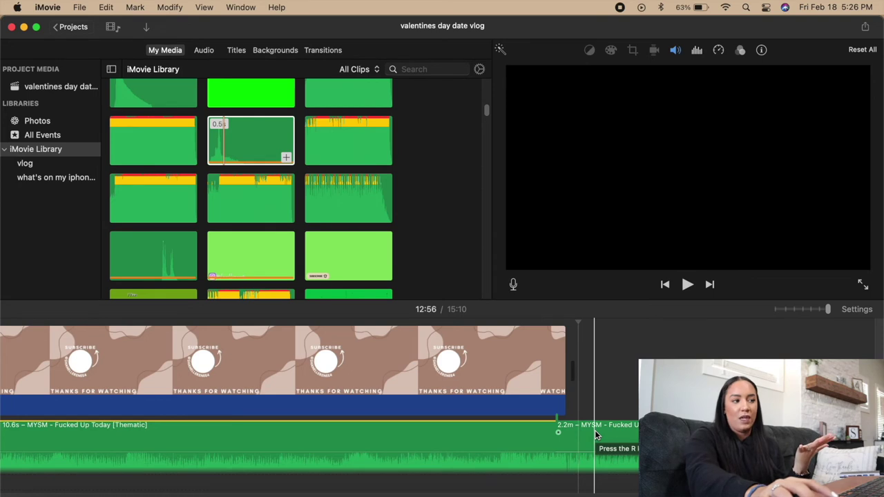
key("Delete")
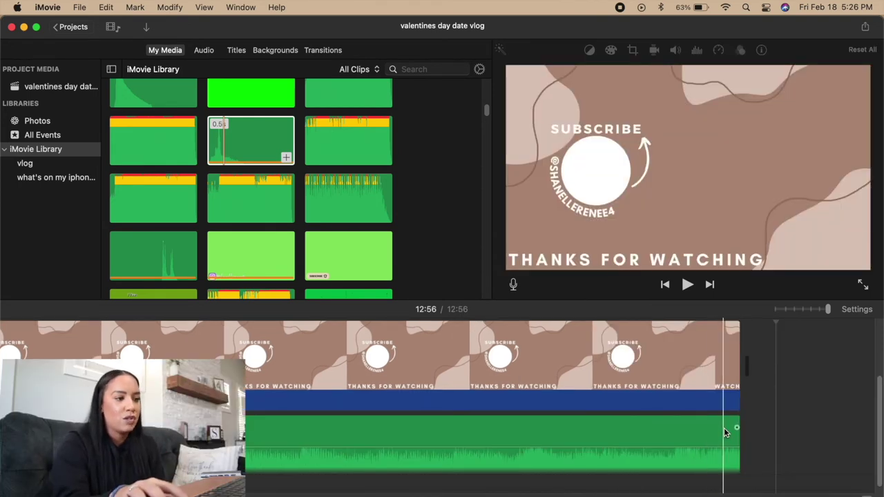
Step: Add a gradual fade-out to the end of the MYSM song beneath the end-screen clip
left_click_drag(719, 429, 517, 434)
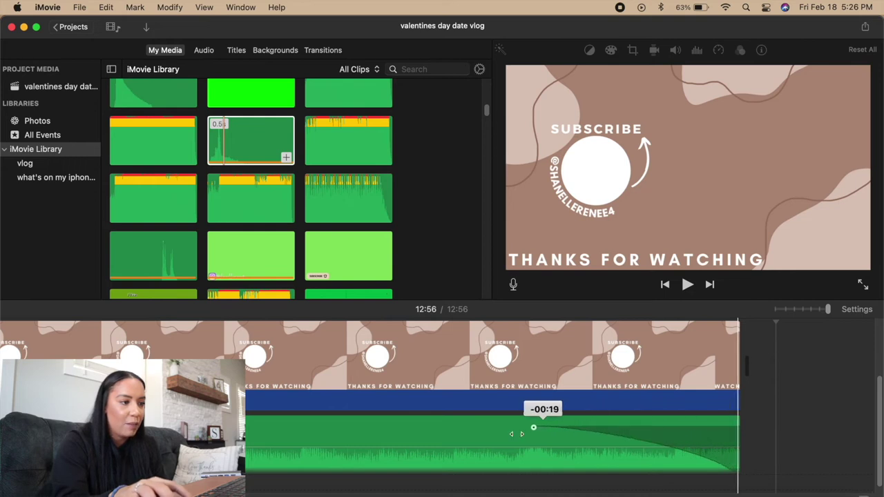
left_click(145, 346)
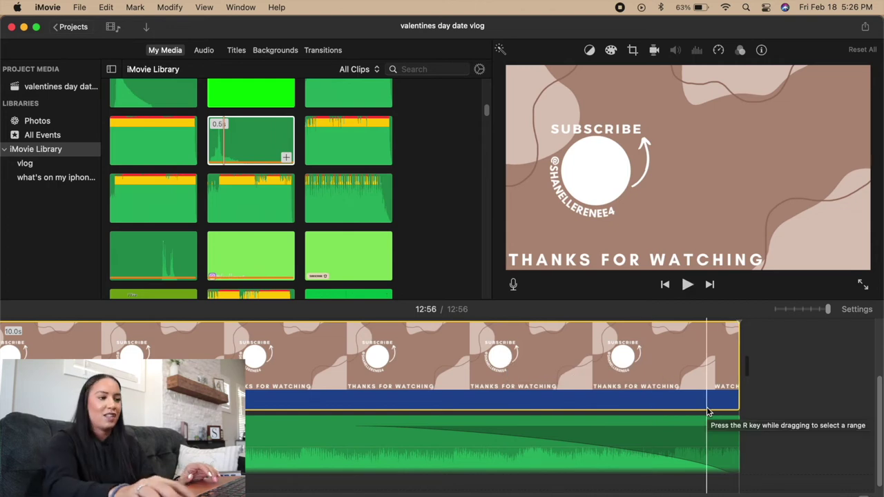
left_click(775, 414)
Step: Overlay the 11.1 s thumbs-up green-screen clip from the few days vlog event above the thumbs-up talking clip at about 12:34
left_click_drag(826, 309, 817, 309)
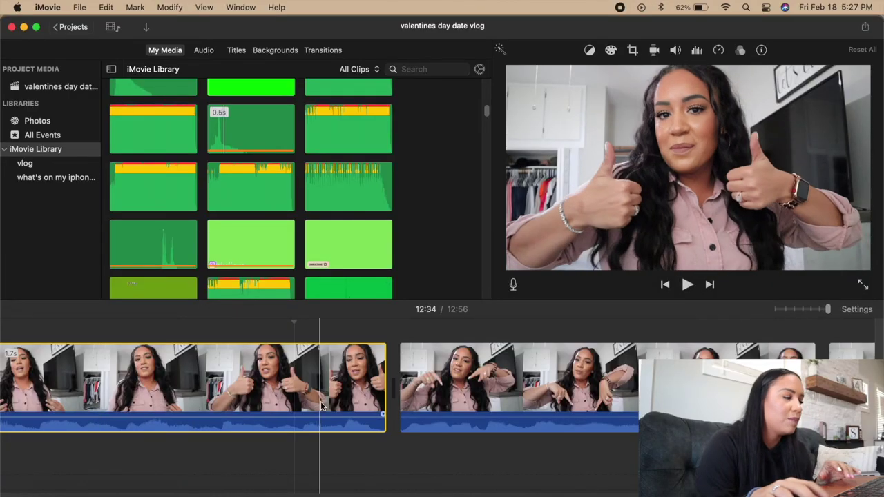
scroll(290, 158, "up", 5)
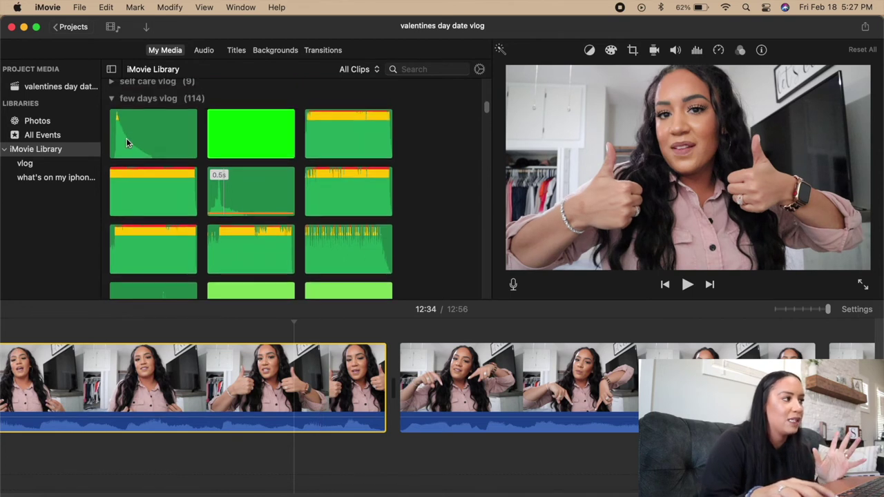
left_click(126, 138)
left_click_drag(263, 218, 310, 423)
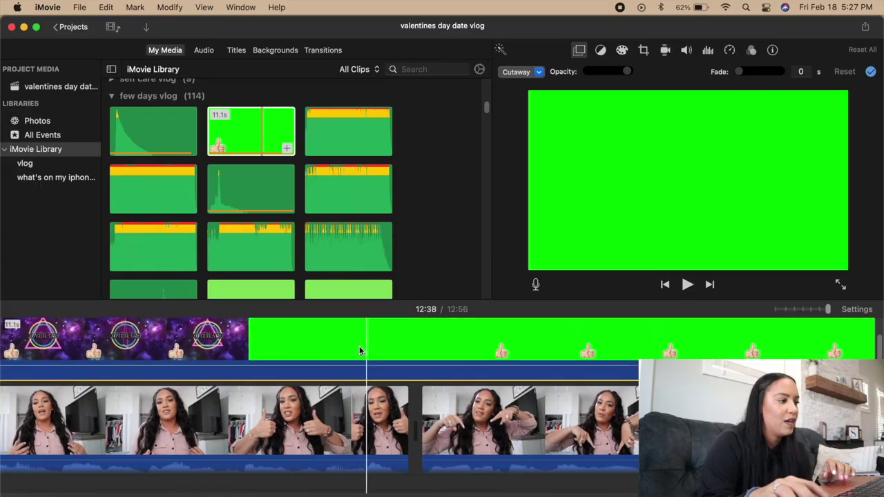
Step: Remove the first 5.6 s of the green-screen overlay and start the remaining 5.5 s thumbs-up part at the thumbs-up gesture near 12:34
left_click_drag(361, 351, 197, 351)
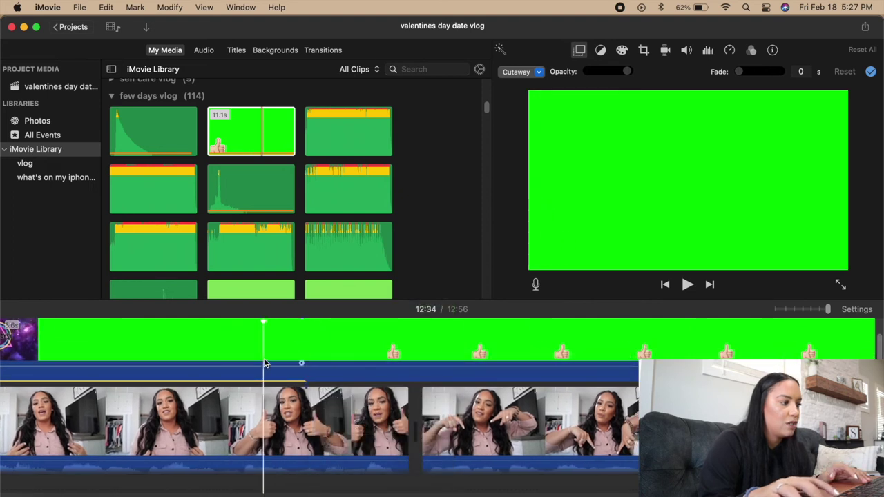
right_click(266, 351)
left_click(285, 351)
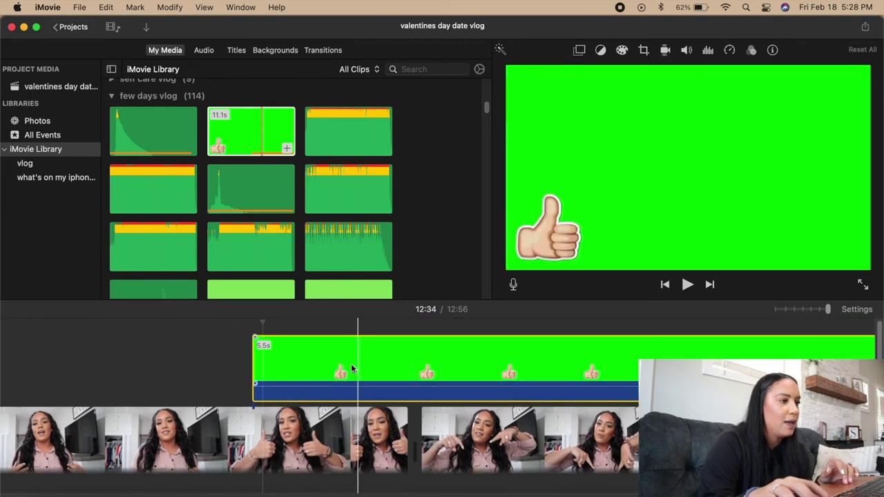
Step: Change the thumbs-up overlay from Cutaway to the green-screen mode and play it back over the talking clips from about 12:33
scroll(164, 366, "right", 2)
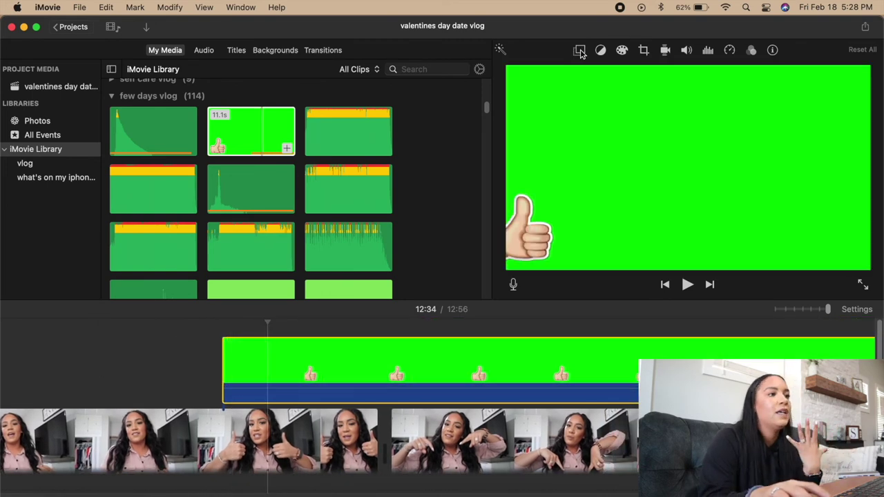
left_click(579, 52)
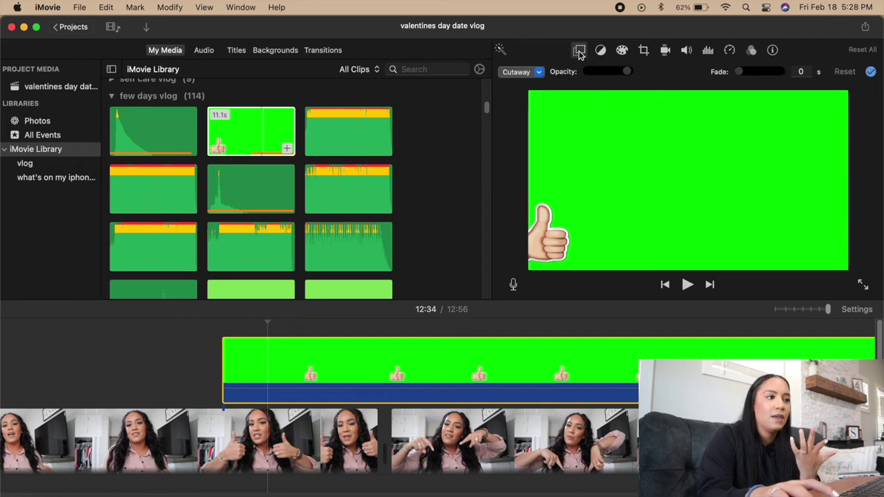
left_click(538, 73)
left_click(541, 101)
left_click(61, 370)
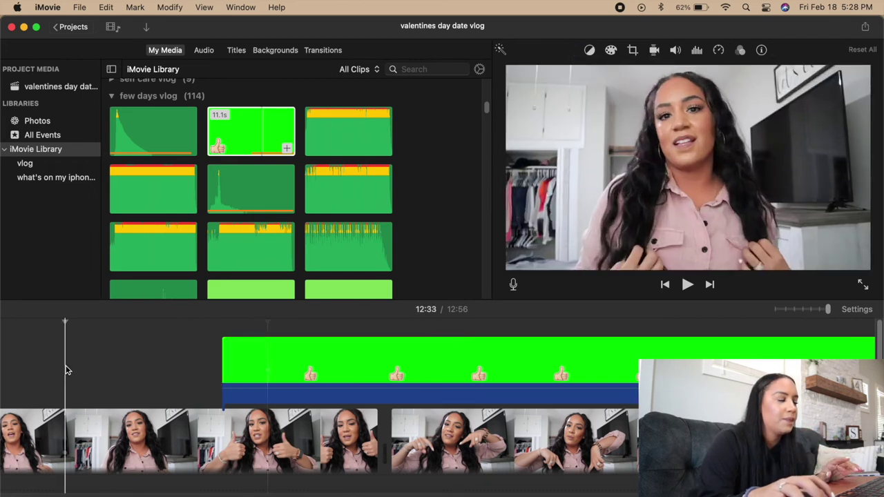
key("space")
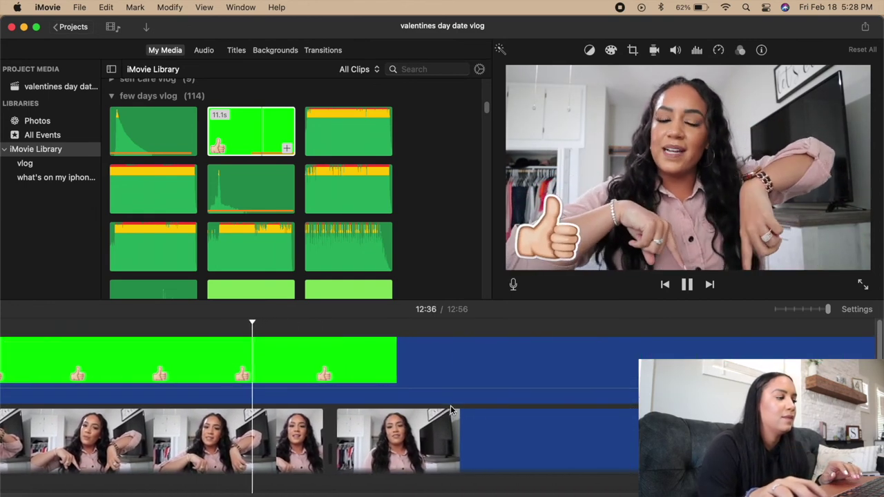
Step: Trim the thumbs-up overlay to 2.3 s so it ends together with the clip of the downward-pointing gesture
left_click(323, 373)
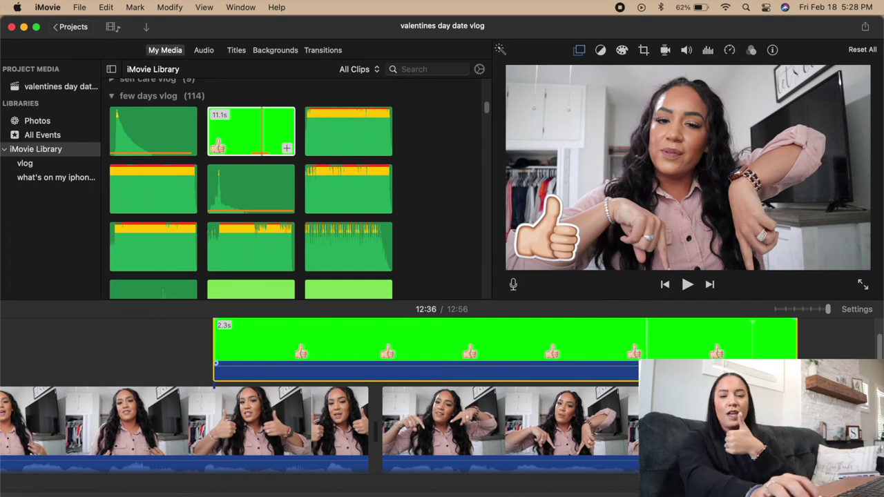
scroll(474, 361, "right", 5)
scroll(474, 361, "up", 2)
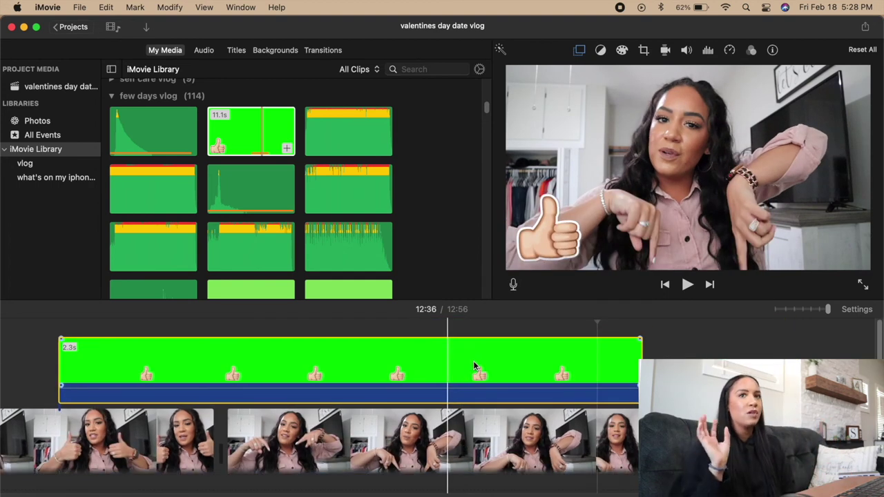
Step: Duplicate the 2.3 s thumbs-up overlay directly after the original, above the following talking clip, and reverse the copy's playback
left_click(379, 375)
scroll(379, 375, "right", 1)
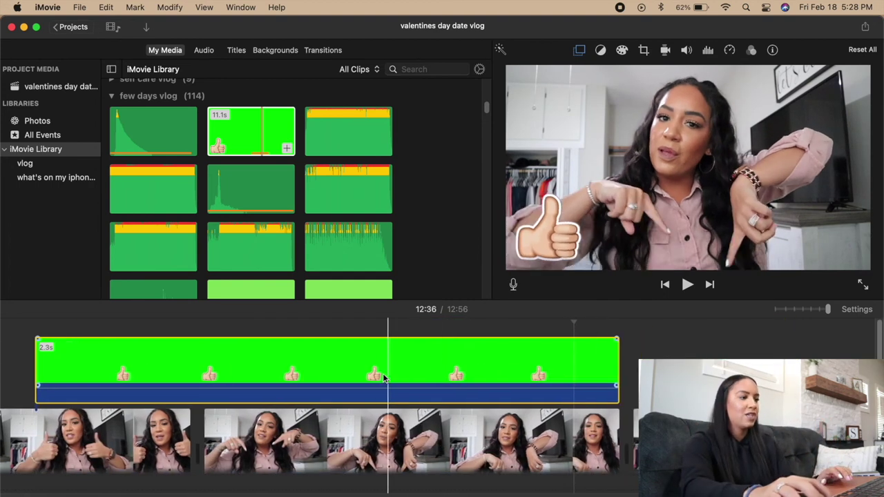
scroll(379, 375, "right", 5)
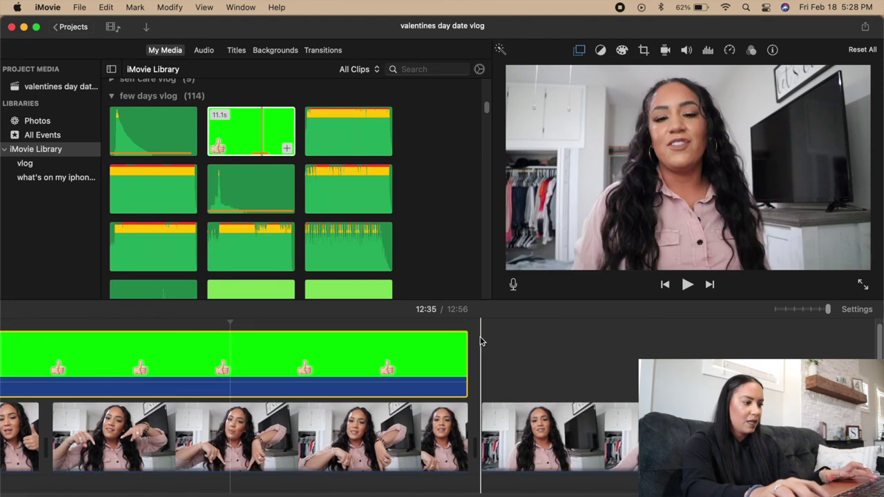
key("super+v")
scroll(192, 365, "right", 8)
left_click(263, 352)
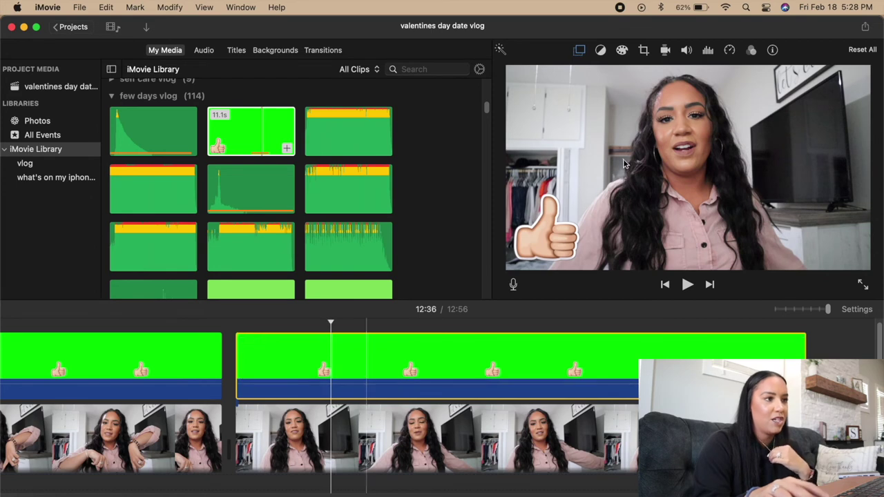
left_click(730, 50)
left_click(746, 72)
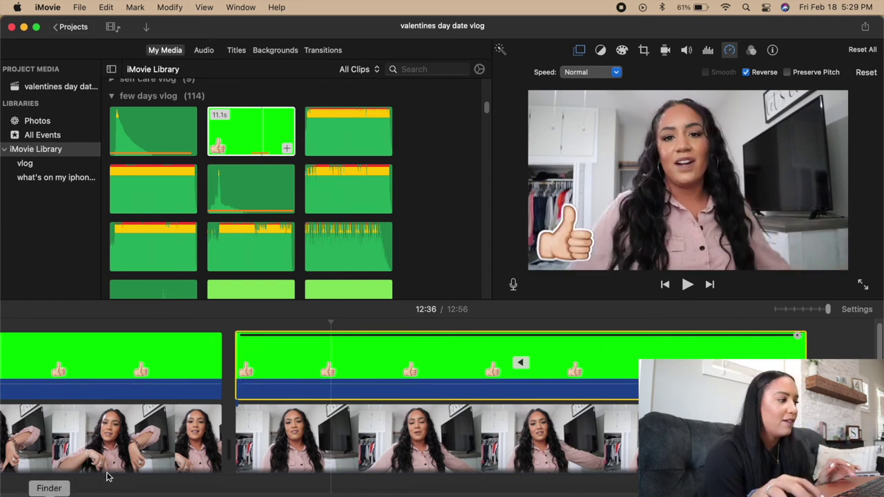
Step: Move the reversed thumbs-up overlay slightly earlier so that it ends just before 12:37 above the 3.8 s talking clip
scroll(207, 415, "right", 10)
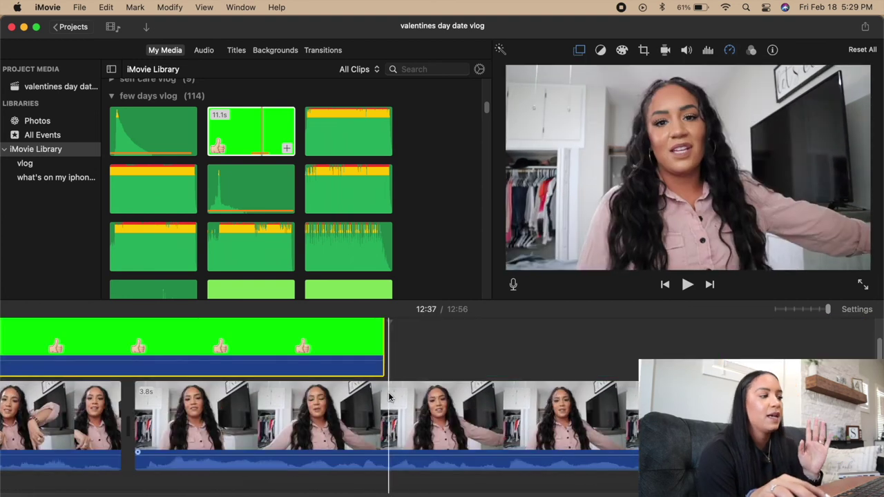
left_click_drag(365, 353, 354, 353)
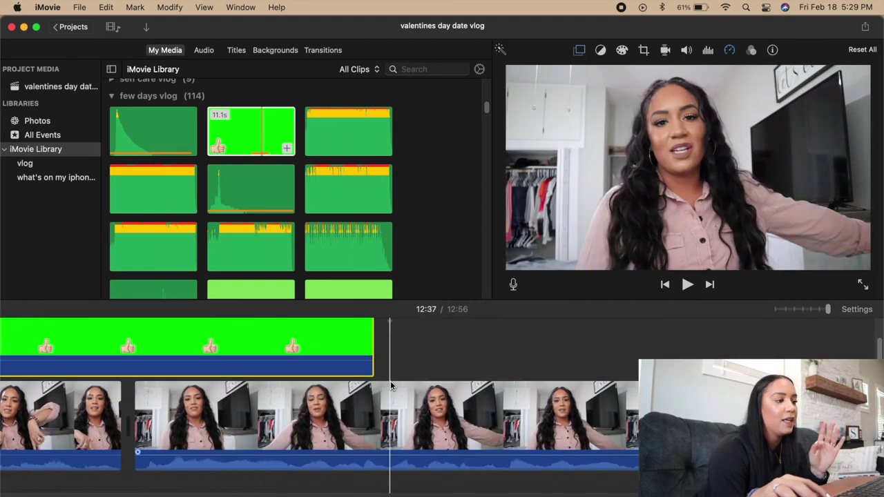
left_click(390, 400)
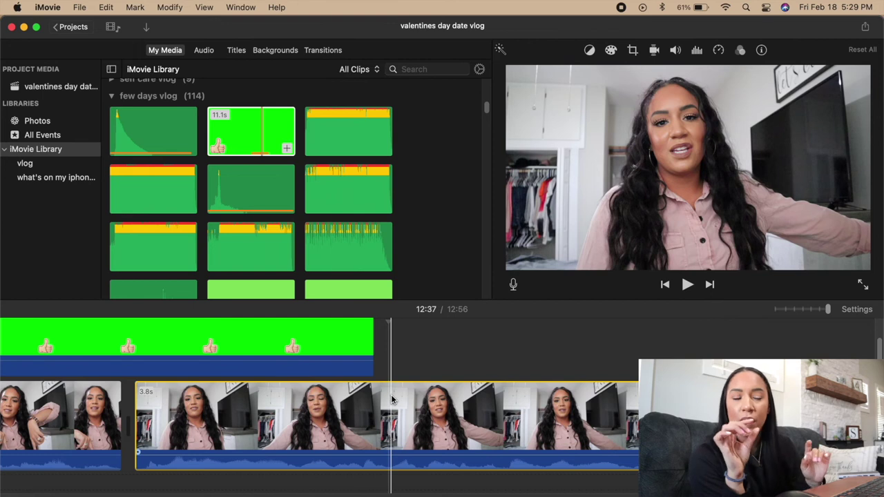
Step: Place the 5.0 s Subscribe-button clip directly after the reversed thumbs-up overlay, change it to green-screen mode and open its crop settings
scroll(355, 246, "down", 5)
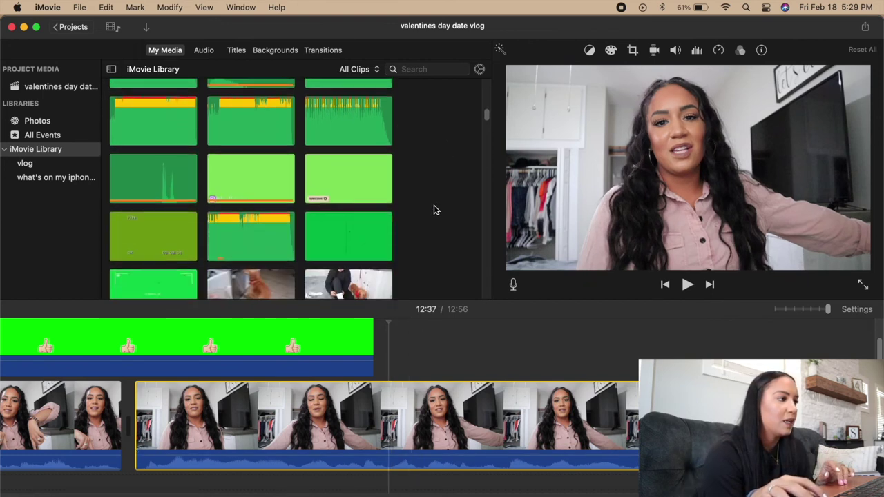
left_click_drag(342, 159, 384, 349)
left_click(537, 72)
left_click(537, 85)
left_click(643, 50)
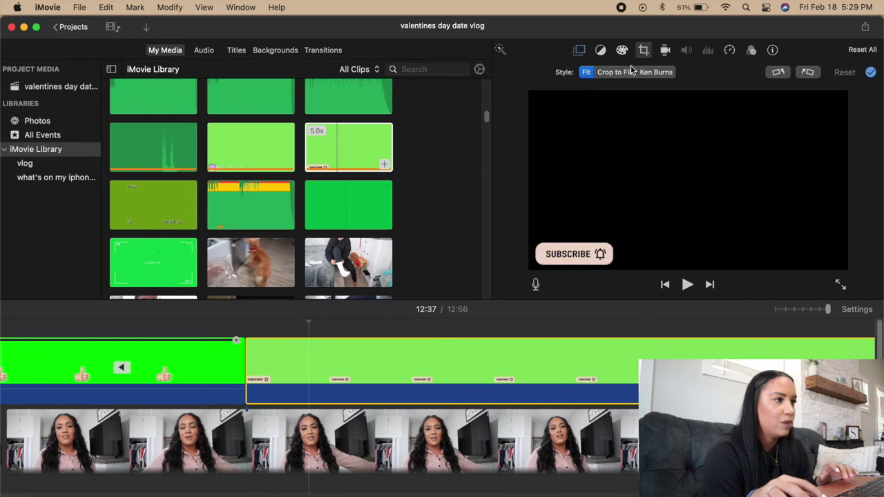
Step: Add the 0.9 s sound effect from the library below the talking clip near the Subscribe overlay and play it back
left_click(175, 431)
left_click_drag(175, 151, 181, 474)
key("space")
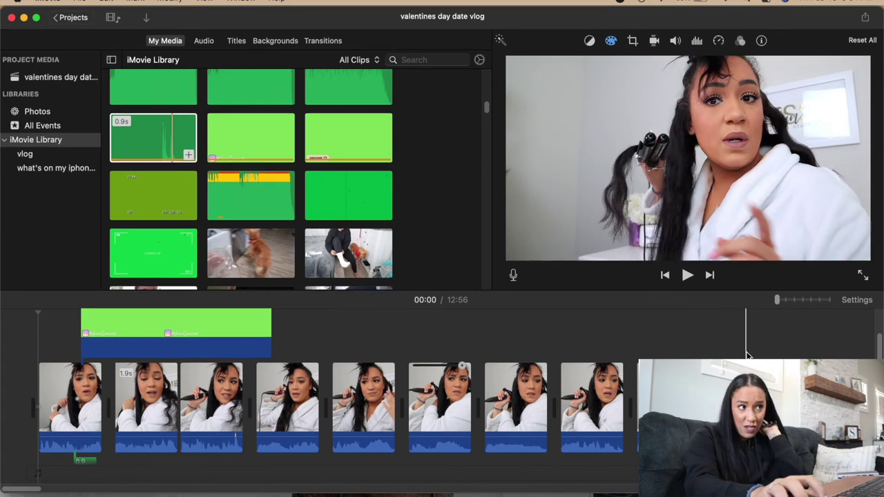
Step: Examine the project's file export settings and save location, and cancel the export
left_click(866, 17)
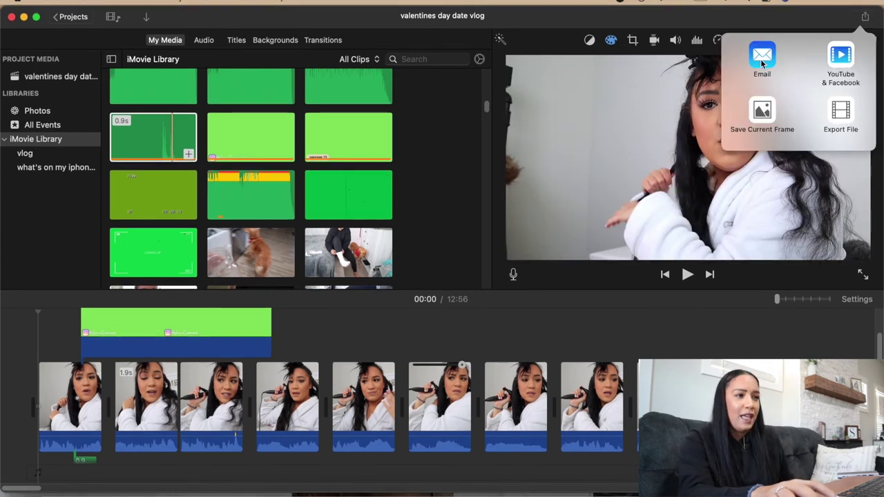
left_click(841, 112)
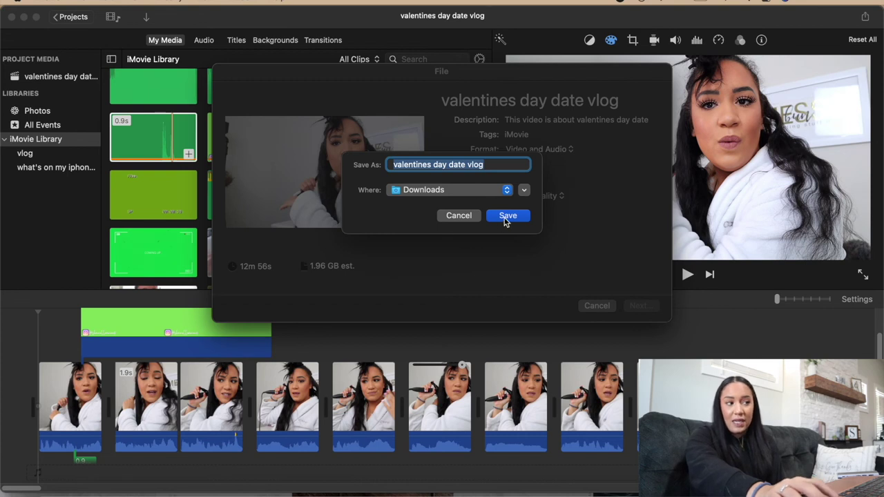
left_click(453, 218)
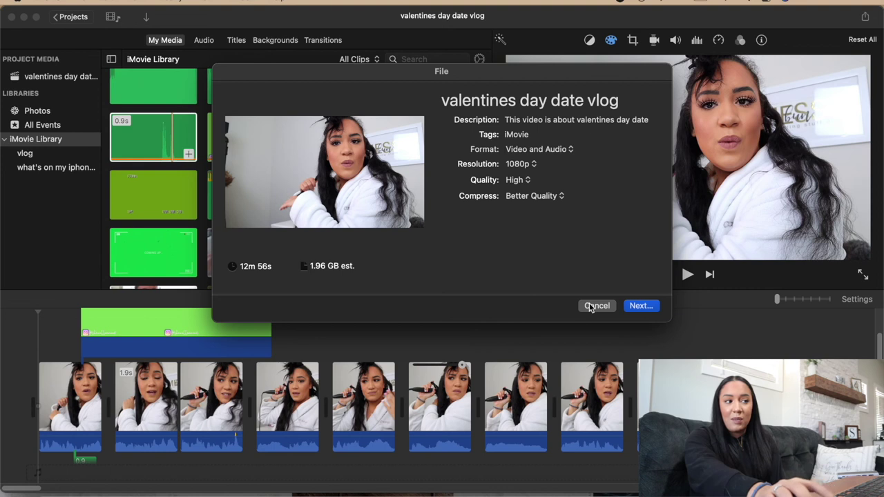
left_click(595, 306)
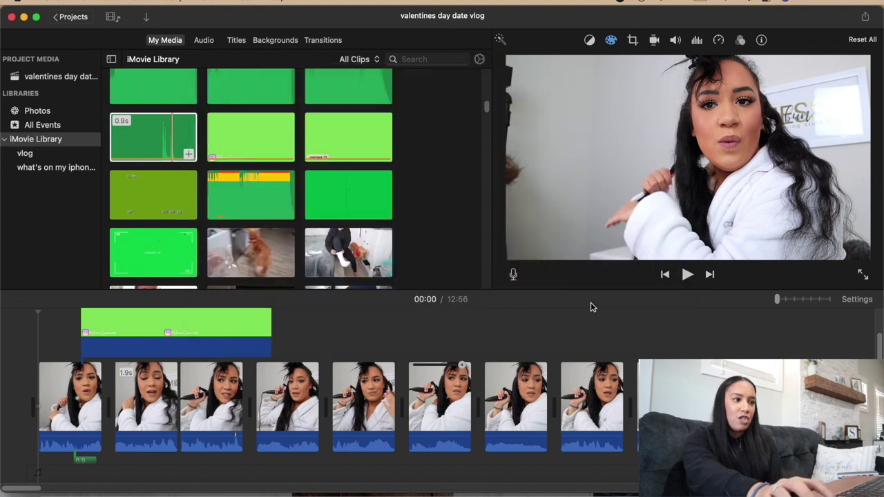